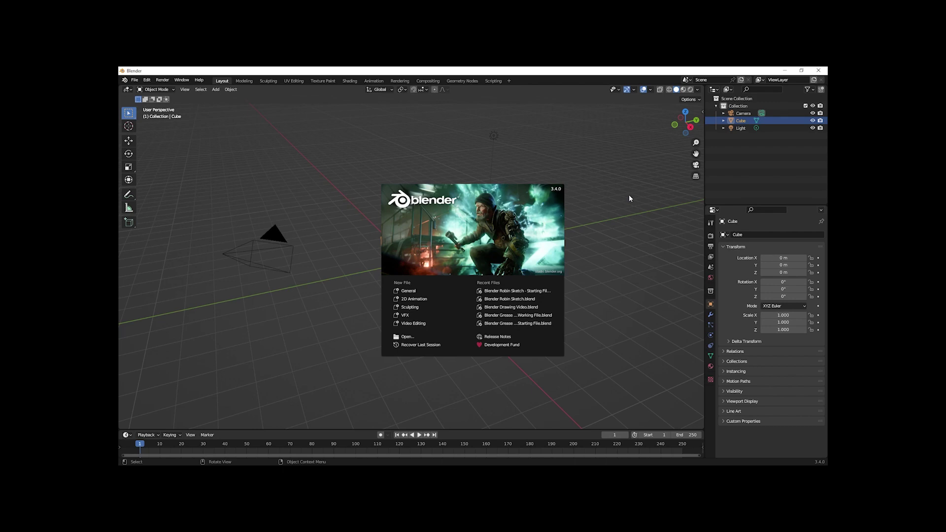
Step: Open the recent file Blender Robin Sketch - Starting File.blend and add four Grease Pencil layers above the Sketch layer
{"action": "left_click", "coordinate": [525, 292]}
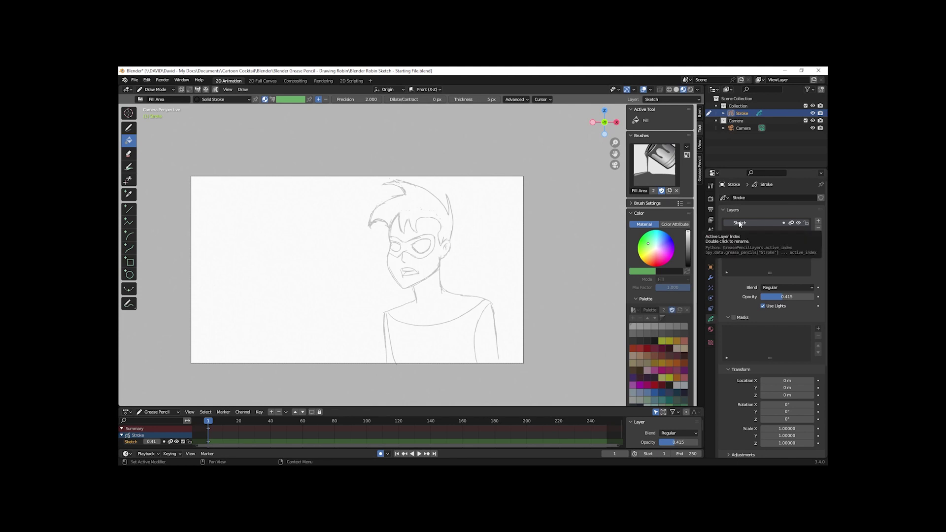
{"action": "left_click", "coordinate": [818, 223]}
{"action": "left_click", "coordinate": [818, 222]}
{"action": "left_click", "coordinate": [818, 223]}
{"action": "left_click", "coordinate": [818, 223]}
Step: Rename the new layer directly above Sketch as Body Fills and the layer above that as Body Outline
{"action": "left_click", "coordinate": [747, 245]}
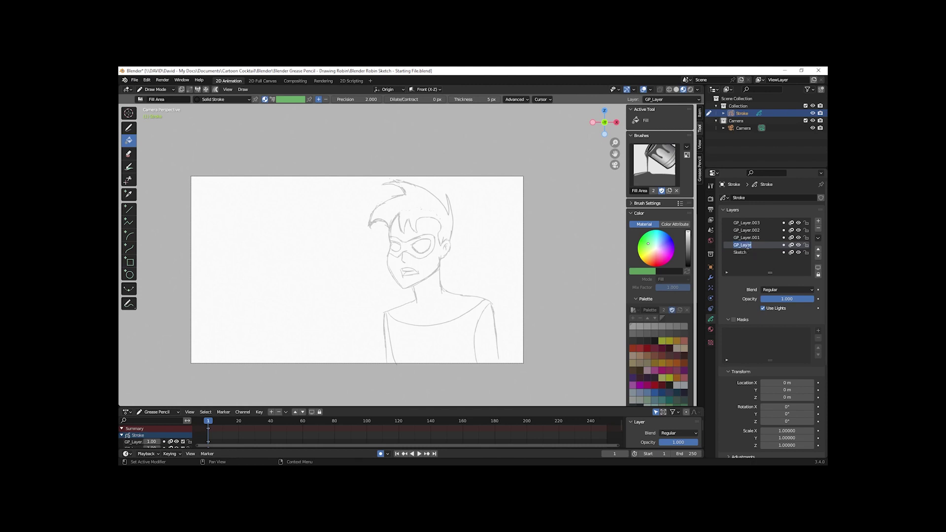
{"action": "type", "text": "Body Fills"}
{"action": "left_click", "coordinate": [749, 239]}
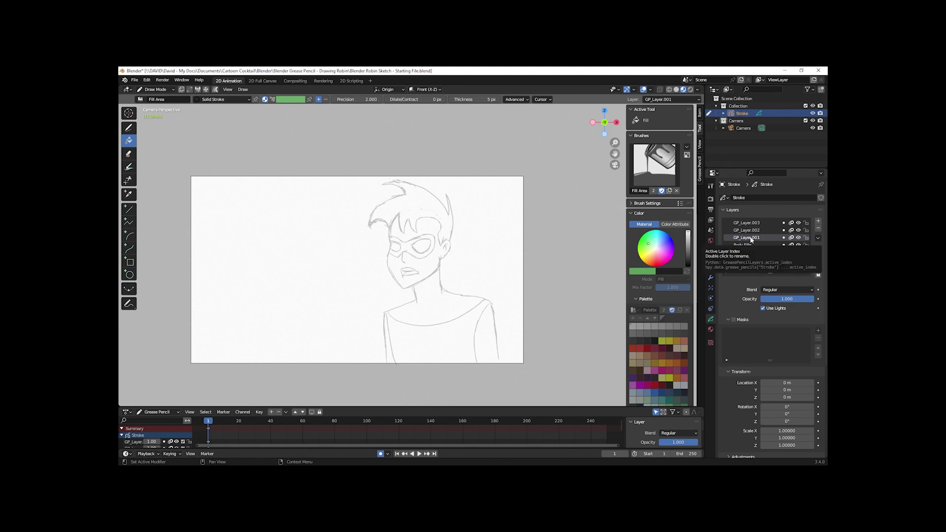
{"action": "double_click", "coordinate": [751, 238]}
{"action": "type", "text": "Body Outline"}
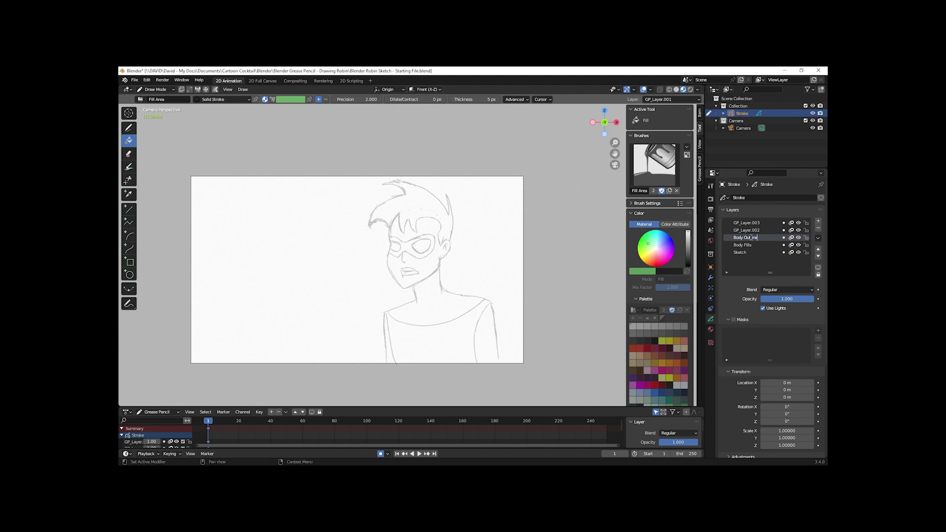
{"action": "key", "text": "Return"}
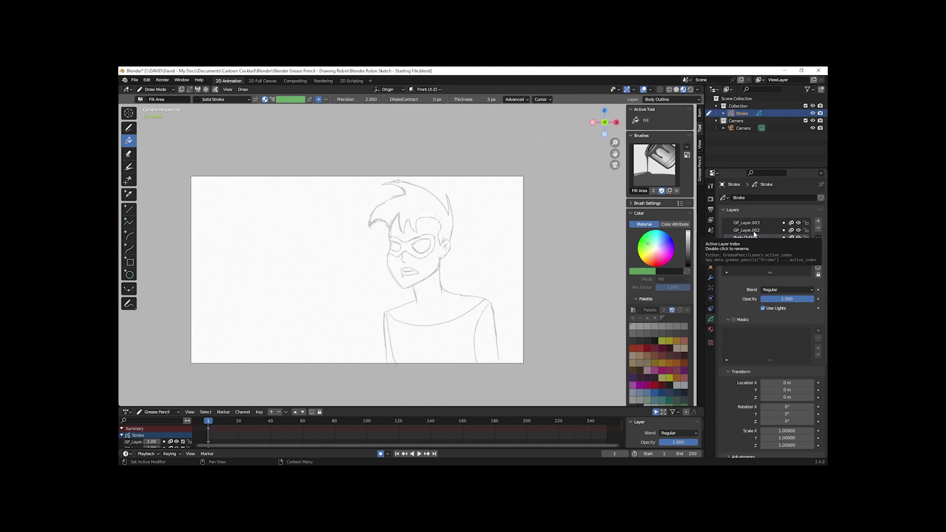
Step: Rename the two uppermost layers as Eyes and Mouth, with Mouth at the very top of the stack
{"action": "double_click", "coordinate": [753, 230]}
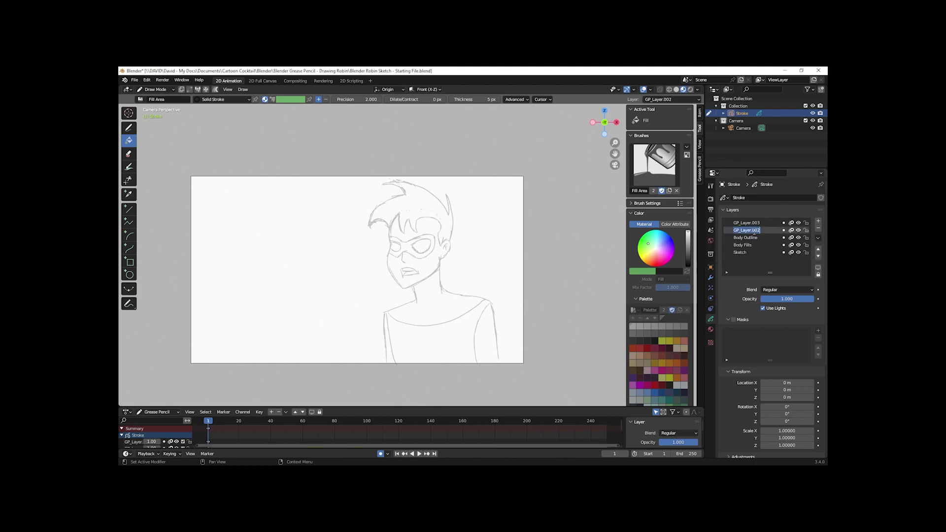
{"action": "type", "text": "Eyes"}
{"action": "key", "text": "Return"}
{"action": "left_click", "coordinate": [751, 221]}
{"action": "double_click", "coordinate": [750, 220]}
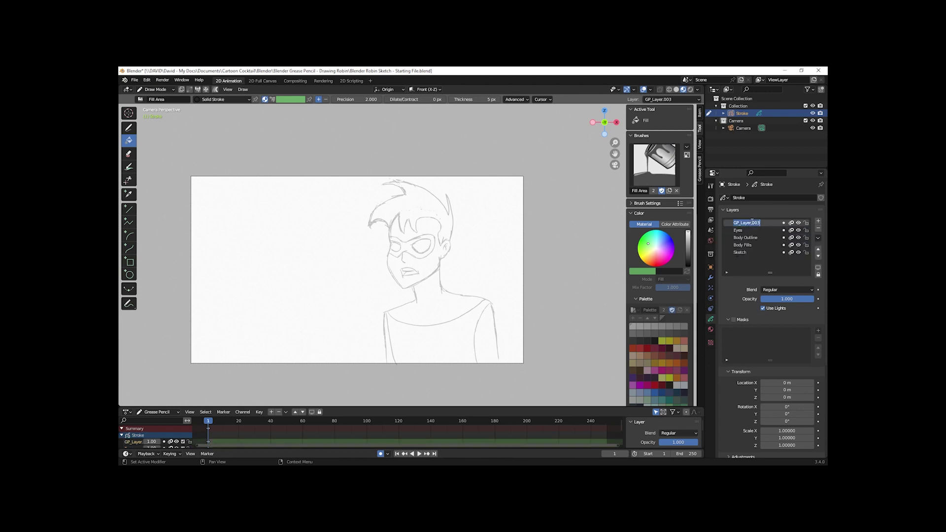
{"action": "type", "text": "Mouth"}
{"action": "key", "text": "Return"}
Step: Hide the Body Fills layer and lock both the Body Fills and Sketch layers
{"action": "left_click", "coordinate": [799, 244]}
{"action": "left_click", "coordinate": [806, 245]}
{"action": "left_click", "coordinate": [806, 253]}
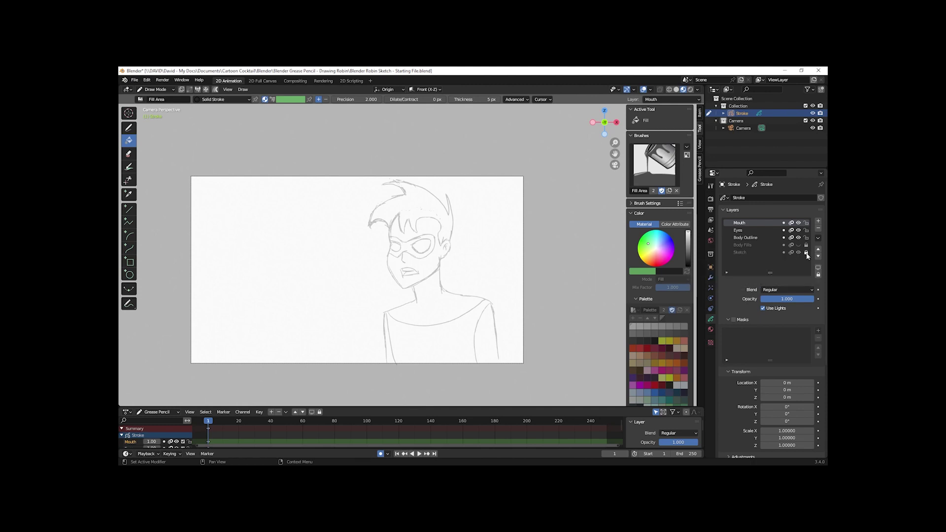
Step: Make Body Outline the active layer and set the Draw tool's Pencil brush to a 22 px radius with pressure-controlled size
{"action": "left_click", "coordinate": [750, 238]}
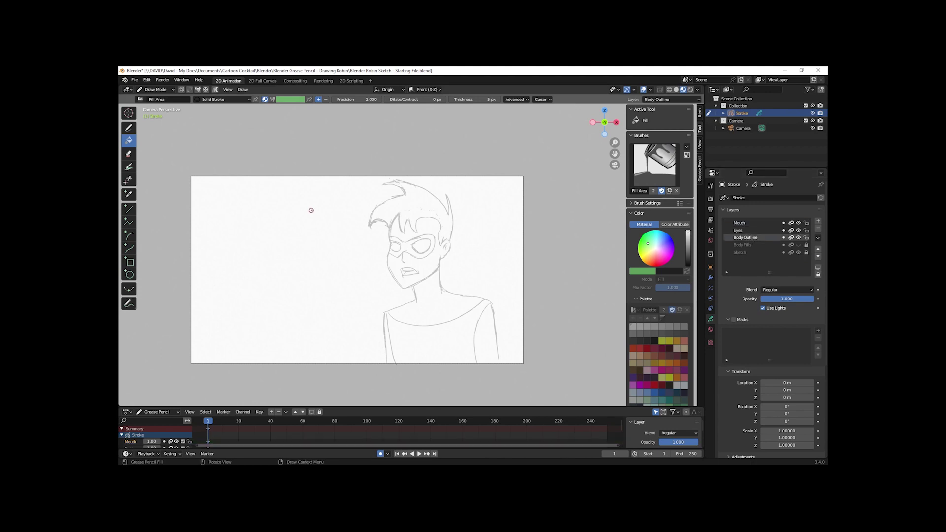
{"action": "scroll", "coordinate": [424, 221], "scroll_direction": "up", "scroll_amount": 5}
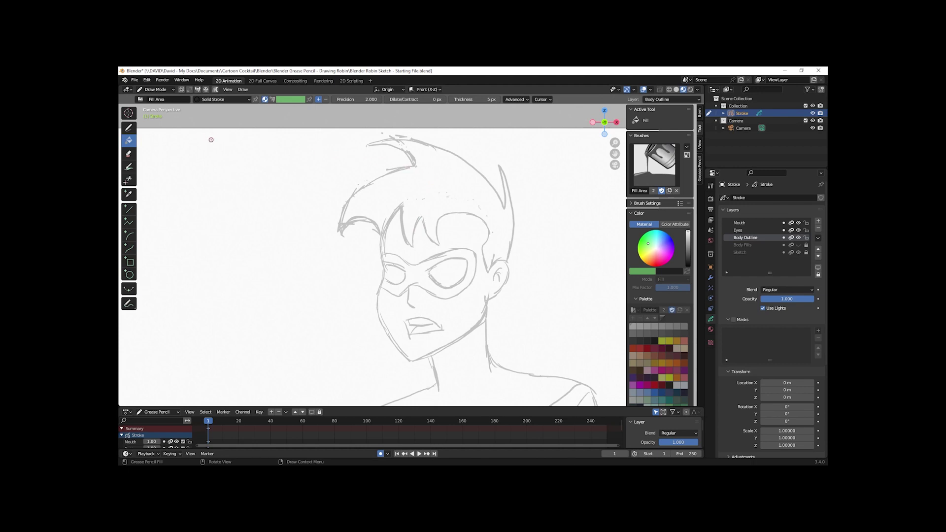
{"action": "left_click", "coordinate": [128, 129]}
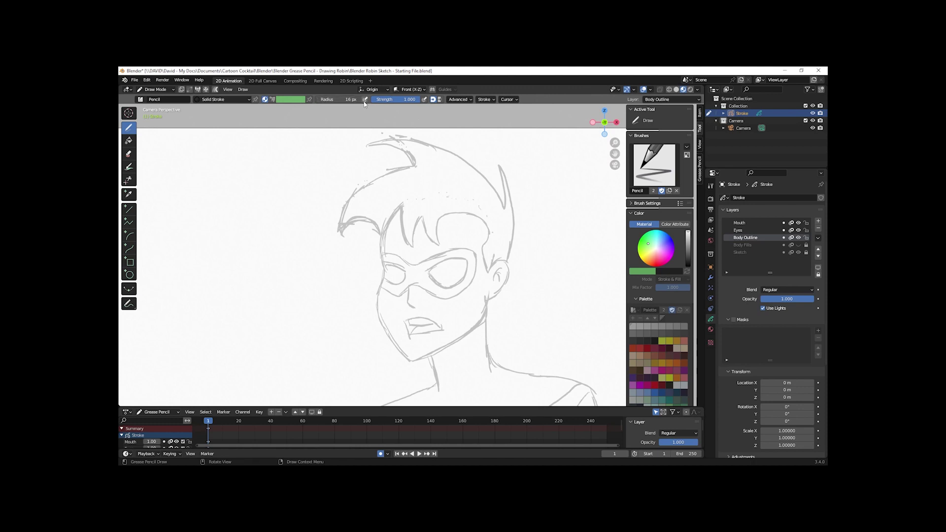
{"action": "left_click", "coordinate": [365, 100]}
{"action": "left_click", "coordinate": [350, 100]}
{"action": "type", "text": "12"}
{"action": "key", "text": "Return"}
Step: Trace the front lock, crown curve and rear spike of the hair over the sketch, letting the strokes cross at the corners
{"action": "scroll", "coordinate": [410, 132], "scroll_direction": "up", "scroll_amount": 5}
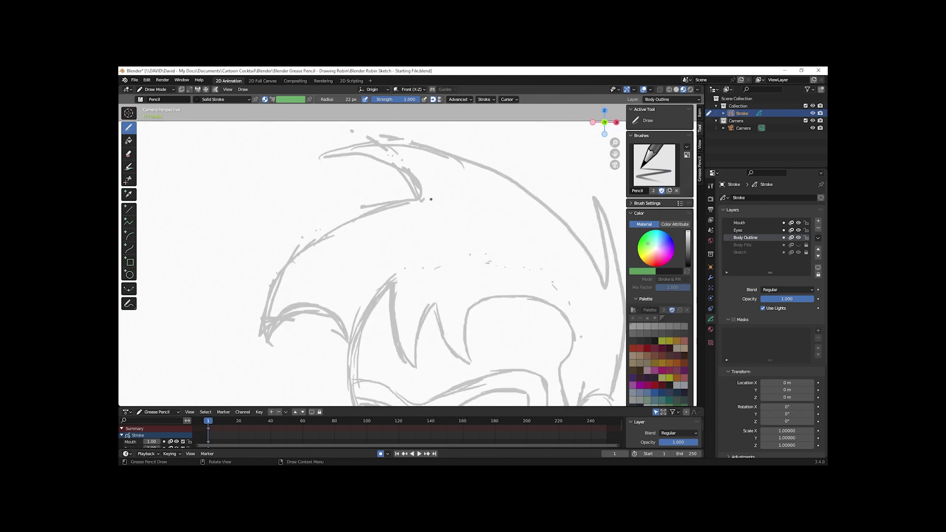
{"action": "mouse_move", "coordinate": [432, 196]}
{"action": "left_mouse_down"}
{"action": "mouse_move", "coordinate": [339, 224]}
{"action": "mouse_move", "coordinate": [289, 266]}
{"action": "mouse_move", "coordinate": [268, 300]}
{"action": "mouse_move", "coordinate": [256, 367]}
{"action": "left_mouse_up"}
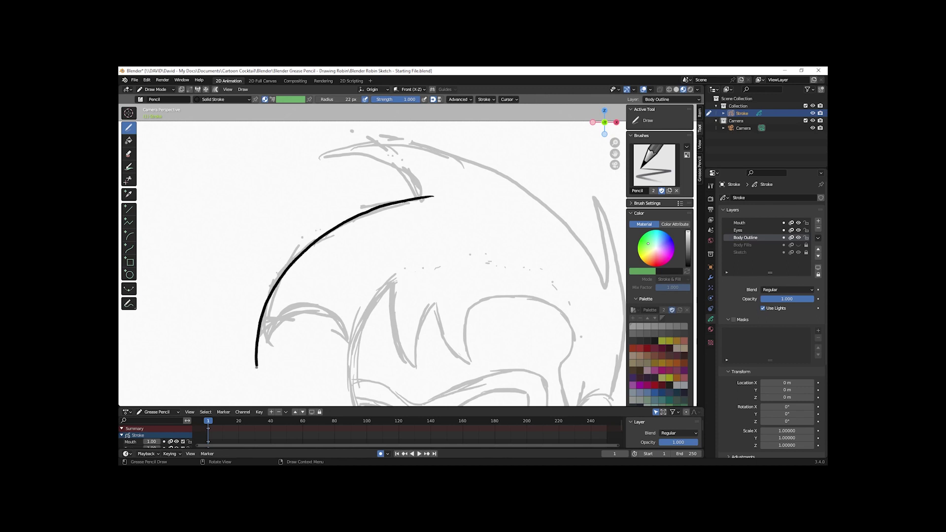
{"action": "mouse_move", "coordinate": [301, 161]}
{"action": "left_mouse_down"}
{"action": "mouse_move", "coordinate": [367, 156]}
{"action": "mouse_move", "coordinate": [413, 187]}
{"action": "mouse_move", "coordinate": [437, 242]}
{"action": "left_mouse_up"}
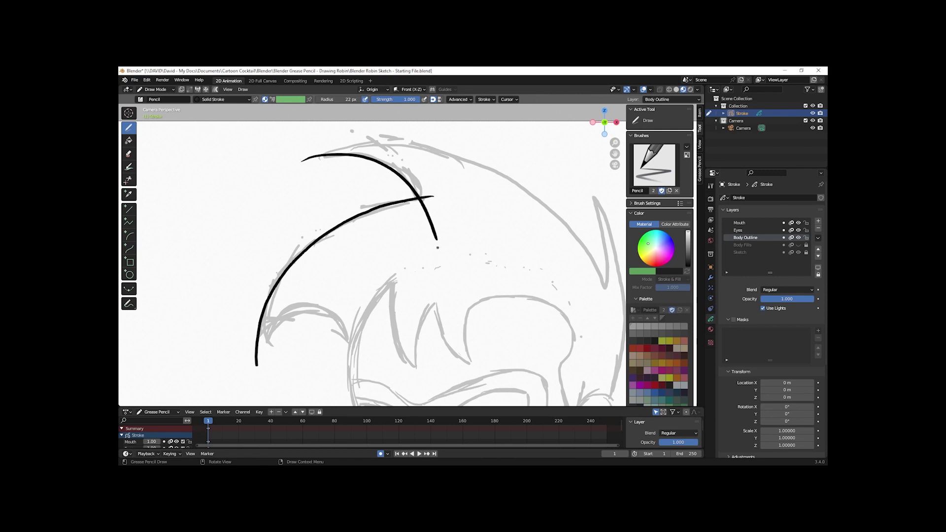
{"action": "mouse_move", "coordinate": [607, 298]}
{"action": "left_mouse_down"}
{"action": "mouse_move", "coordinate": [564, 222]}
{"action": "mouse_move", "coordinate": [454, 154]}
{"action": "mouse_move", "coordinate": [388, 144]}
{"action": "mouse_move", "coordinate": [311, 160]}
{"action": "mouse_move", "coordinate": [293, 175]}
{"action": "left_mouse_up"}
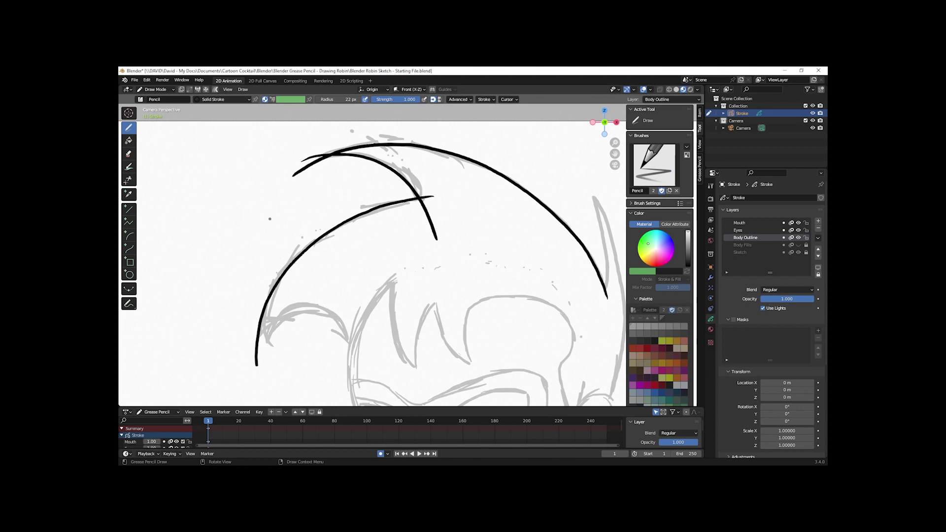
{"action": "mouse_move", "coordinate": [594, 303]}
{"action": "left_mouse_down"}
{"action": "mouse_move", "coordinate": [607, 287]}
{"action": "mouse_move", "coordinate": [604, 244]}
{"action": "mouse_move", "coordinate": [573, 165]}
{"action": "left_mouse_up"}
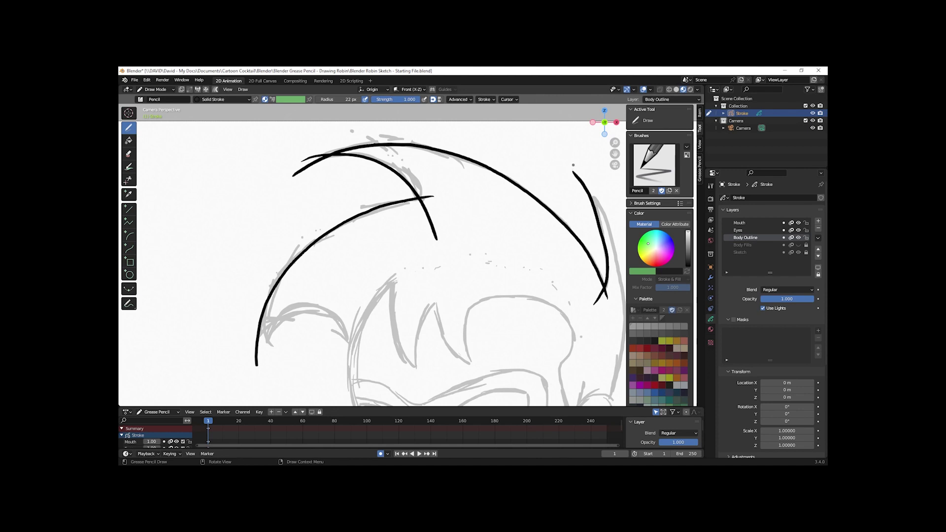
Step: Trace the back of the head from the rear hair spike down to the ear
{"action": "middle_click_drag", "start_coordinate": [466, 195], "coordinate": [333, 152], "text": "shift"}
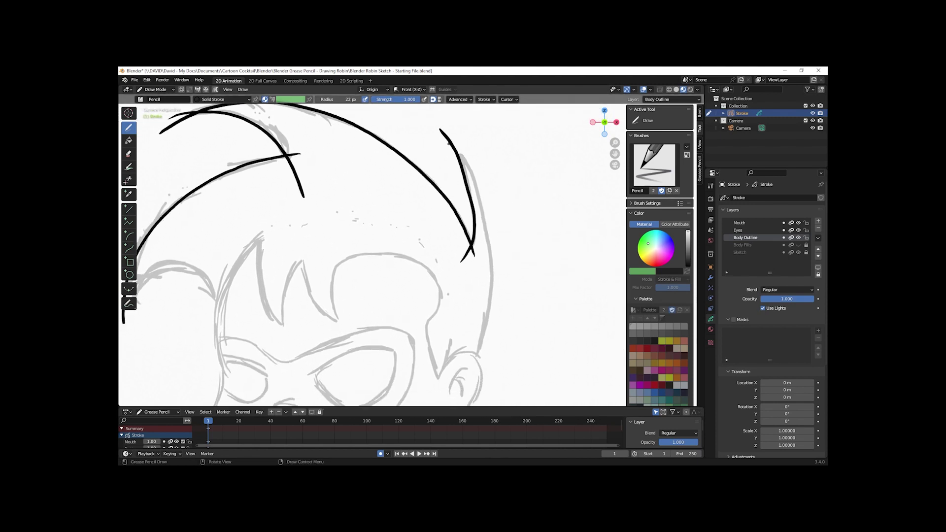
{"action": "mouse_move", "coordinate": [448, 144]}
{"action": "left_mouse_down"}
{"action": "mouse_move", "coordinate": [466, 160]}
{"action": "mouse_move", "coordinate": [447, 144]}
{"action": "mouse_move", "coordinate": [477, 181]}
{"action": "mouse_move", "coordinate": [492, 241]}
{"action": "mouse_move", "coordinate": [469, 367]}
{"action": "left_mouse_up"}
{"action": "key", "text": "ctrl+z"}
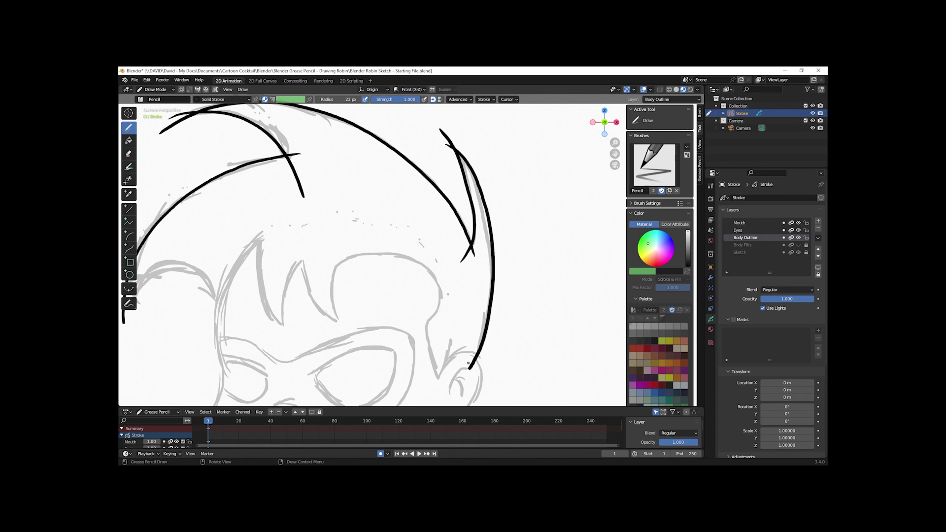
Step: Trace the remaining body outline over the sketch: fringe, face, mask edge, nose, ear, neck, collar and sleeves, overlapping strokes at the corners
{"action": "mouse_move", "coordinate": [343, 326]}
{"action": "left_mouse_down"}
{"action": "mouse_move", "coordinate": [424, 268]}
{"action": "mouse_move", "coordinate": [444, 393]}
{"action": "mouse_move", "coordinate": [486, 364]}
{"action": "left_mouse_up"}
{"action": "middle_click_drag", "start_coordinate": [486, 365], "coordinate": [486, 232], "text": "shift"}
{"action": "left_click_drag", "start_coordinate": [446, 242], "coordinate": [426, 311]}
{"action": "middle_click_drag", "start_coordinate": [428, 274], "coordinate": [443, 240], "text": "shift"}
{"action": "scroll", "coordinate": [444, 239], "scroll_direction": "down", "scroll_amount": 3}
{"action": "mouse_move", "coordinate": [437, 228]}
{"action": "left_mouse_down"}
{"action": "mouse_move", "coordinate": [449, 295]}
{"action": "mouse_move", "coordinate": [536, 405]}
{"action": "left_mouse_up"}
{"action": "mouse_move", "coordinate": [388, 278]}
{"action": "left_mouse_down"}
{"action": "mouse_move", "coordinate": [397, 327]}
{"action": "mouse_move", "coordinate": [340, 405]}
{"action": "left_mouse_up"}
{"action": "mouse_move", "coordinate": [341, 322]}
{"action": "left_mouse_down"}
{"action": "mouse_move", "coordinate": [352, 406]}
{"action": "mouse_move", "coordinate": [446, 357]}
{"action": "left_mouse_up"}
{"action": "key", "text": "ctrl+z"}
{"action": "mouse_move", "coordinate": [532, 308]}
{"action": "left_mouse_down"}
{"action": "mouse_move", "coordinate": [409, 354]}
{"action": "mouse_move", "coordinate": [343, 325]}
{"action": "left_mouse_up"}
{"action": "mouse_move", "coordinate": [533, 313]}
{"action": "left_mouse_down"}
{"action": "mouse_move", "coordinate": [497, 364]}
{"action": "mouse_move", "coordinate": [497, 406]}
{"action": "left_mouse_up"}
{"action": "mouse_move", "coordinate": [373, 155]}
{"action": "left_mouse_down"}
{"action": "mouse_move", "coordinate": [348, 197]}
{"action": "mouse_move", "coordinate": [382, 293]}
{"action": "mouse_move", "coordinate": [438, 233]}
{"action": "left_mouse_up"}
{"action": "left_click_drag", "start_coordinate": [370, 221], "coordinate": [379, 248]}
{"action": "scroll", "coordinate": [359, 113], "scroll_direction": "up", "scroll_amount": 3}
{"action": "left_click_drag", "start_coordinate": [344, 284], "coordinate": [264, 295]}
{"action": "mouse_move", "coordinate": [368, 217]}
{"action": "left_mouse_down"}
{"action": "mouse_move", "coordinate": [370, 273]}
{"action": "mouse_move", "coordinate": [386, 298]}
{"action": "left_mouse_up"}
{"action": "left_click_drag", "start_coordinate": [412, 228], "coordinate": [384, 295]}
{"action": "mouse_move", "coordinate": [396, 229]}
{"action": "left_mouse_down"}
{"action": "mouse_move", "coordinate": [427, 288]}
{"action": "mouse_move", "coordinate": [447, 291]}
{"action": "left_mouse_up"}
{"action": "mouse_move", "coordinate": [333, 348]}
{"action": "left_mouse_down"}
{"action": "mouse_move", "coordinate": [448, 362]}
{"action": "mouse_move", "coordinate": [405, 308]}
{"action": "mouse_move", "coordinate": [313, 308]}
{"action": "left_mouse_up"}
{"action": "left_click_drag", "start_coordinate": [515, 323], "coordinate": [505, 342]}
{"action": "scroll", "coordinate": [488, 266], "scroll_direction": "down", "scroll_amount": 5}
{"action": "scroll", "coordinate": [494, 159], "scroll_direction": "down", "scroll_amount": 1}
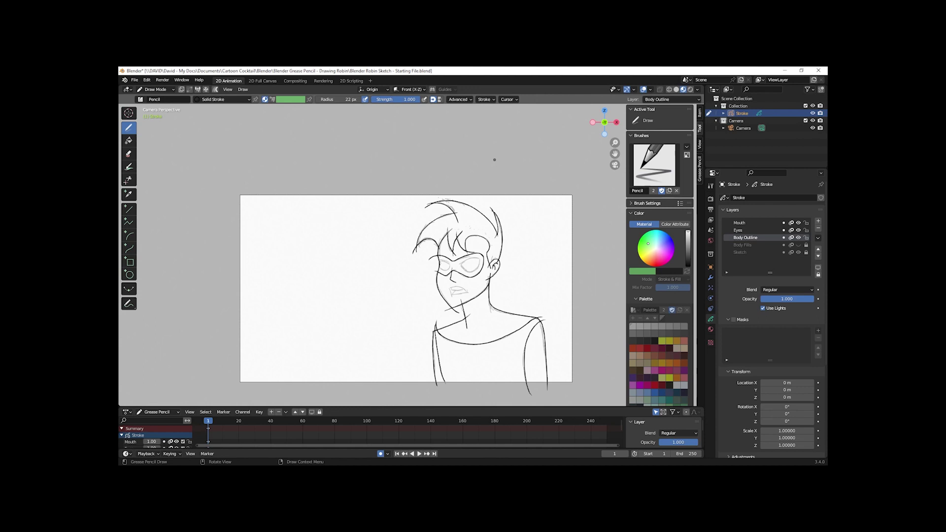
Step: Cut off overhanging stroke ends at the front hair lock, mask and fringe with the Cutter tool, undoing cuts that remove too much
{"action": "scroll", "coordinate": [459, 251], "scroll_direction": "up", "scroll_amount": 8}
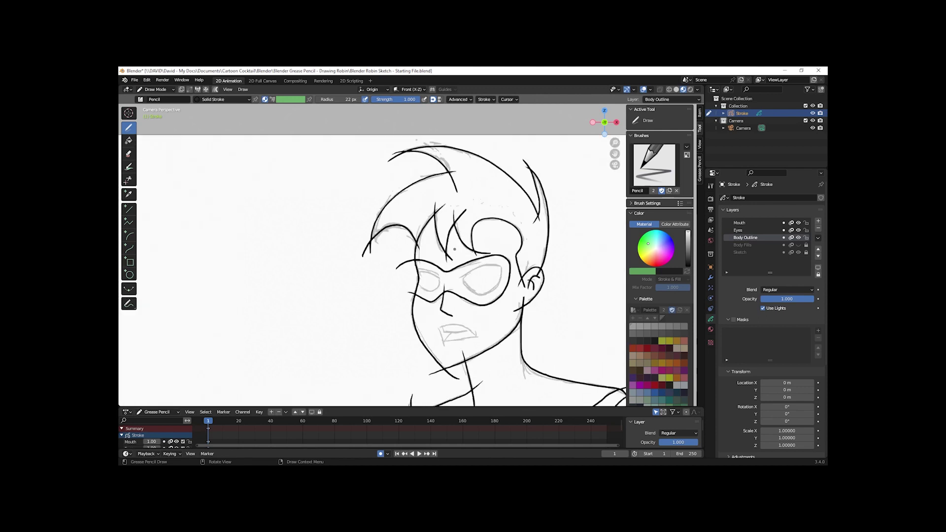
{"action": "left_click", "coordinate": [129, 180]}
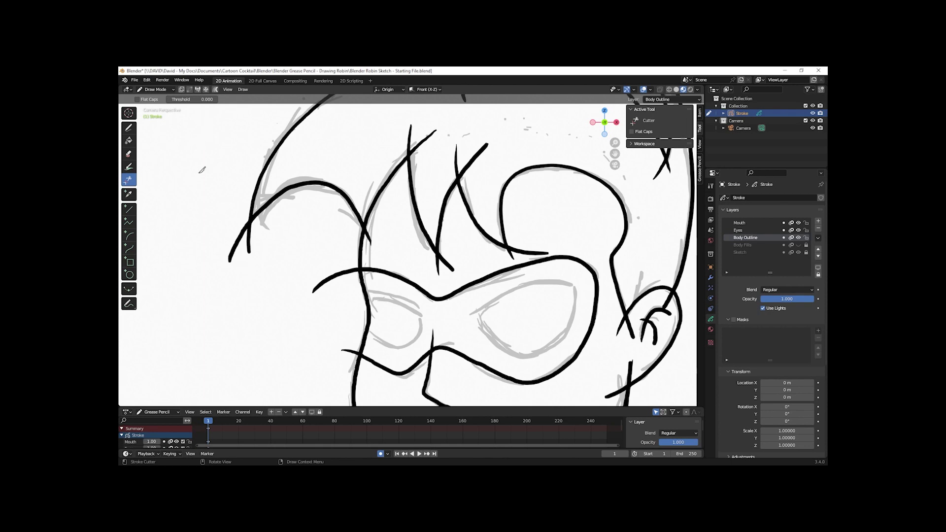
{"action": "mouse_move", "coordinate": [213, 272]}
{"action": "left_mouse_down"}
{"action": "mouse_move", "coordinate": [211, 249]}
{"action": "mouse_move", "coordinate": [244, 244]}
{"action": "mouse_move", "coordinate": [224, 276]}
{"action": "left_mouse_up"}
{"action": "mouse_move", "coordinate": [272, 221]}
{"action": "left_mouse_down"}
{"action": "mouse_move", "coordinate": [249, 227]}
{"action": "mouse_move", "coordinate": [277, 255]}
{"action": "left_mouse_up"}
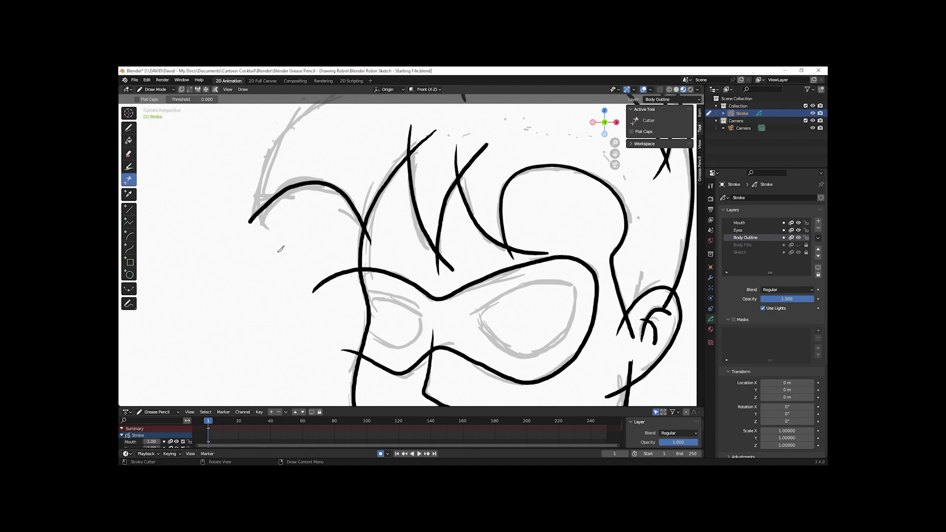
{"action": "key", "text": "ctrl+z"}
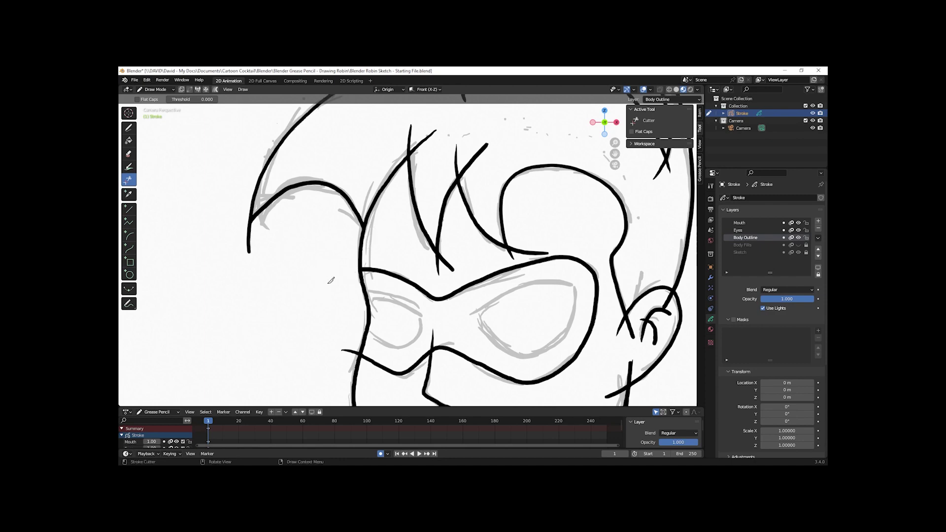
{"action": "left_click", "coordinate": [446, 261]}
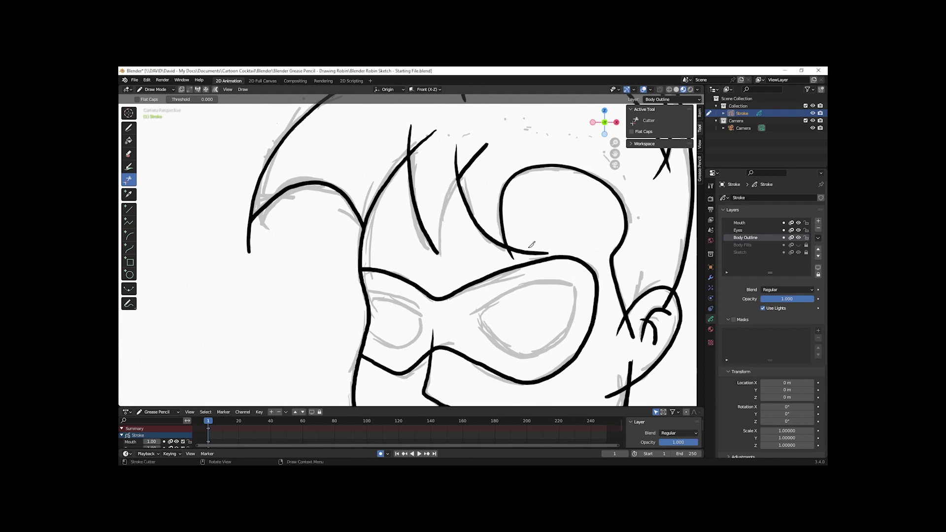
{"action": "key", "text": "ctrl+z"}
Step: Set the Cutter threshold to 2 and trim the overhanging ends at the front hair tip and the first fringe spike
{"action": "left_click", "coordinate": [197, 99]}
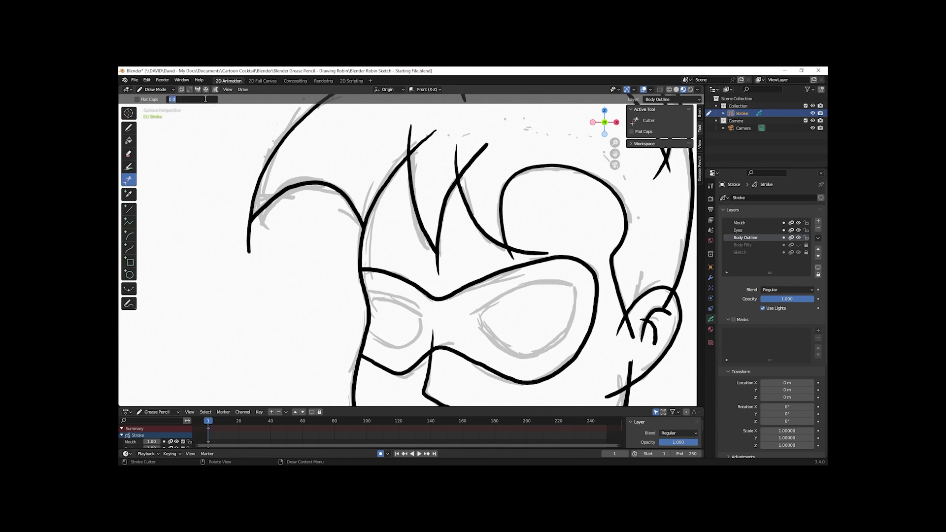
{"action": "type", "text": "2"}
{"action": "key", "text": "Return"}
{"action": "left_click_drag", "start_coordinate": [272, 232], "coordinate": [272, 251]}
{"action": "left_click_drag", "start_coordinate": [416, 116], "coordinate": [390, 197]}
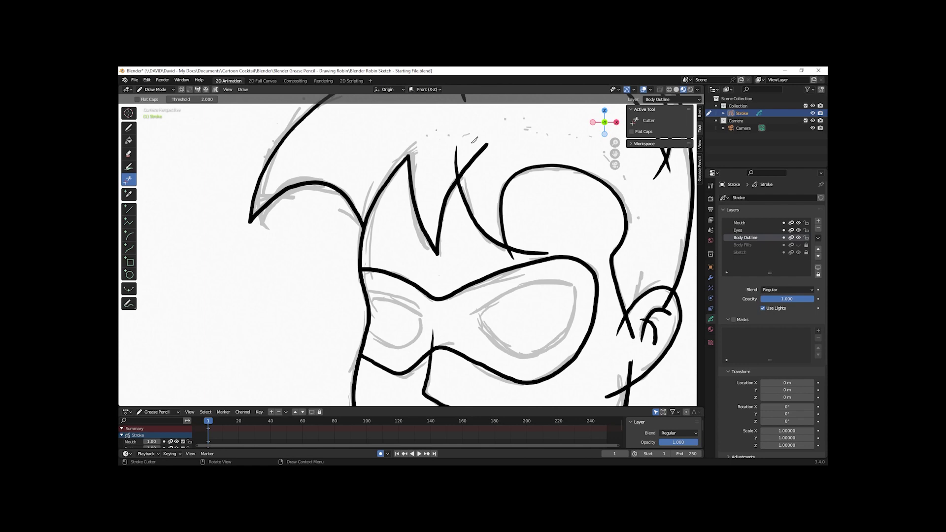
Step: Trim the remaining overlapping stroke ends on the hair, face, ear, neck and shirt using a Cutter threshold of 0.2
{"action": "mouse_move", "coordinate": [474, 140]}
{"action": "middle_mouse_down", "text": "shift"}
{"action": "mouse_move", "coordinate": [599, 319]}
{"action": "mouse_move", "coordinate": [311, 176]}
{"action": "mouse_move", "coordinate": [355, 276]}
{"action": "middle_mouse_up", "text": "shift"}
{"action": "scroll", "coordinate": [517, 207], "scroll_direction": "up", "scroll_amount": 3}
{"action": "scroll", "coordinate": [310, 175], "scroll_direction": "down", "scroll_amount": 2}
{"action": "scroll", "coordinate": [400, 245], "scroll_direction": "down", "scroll_amount": 2}
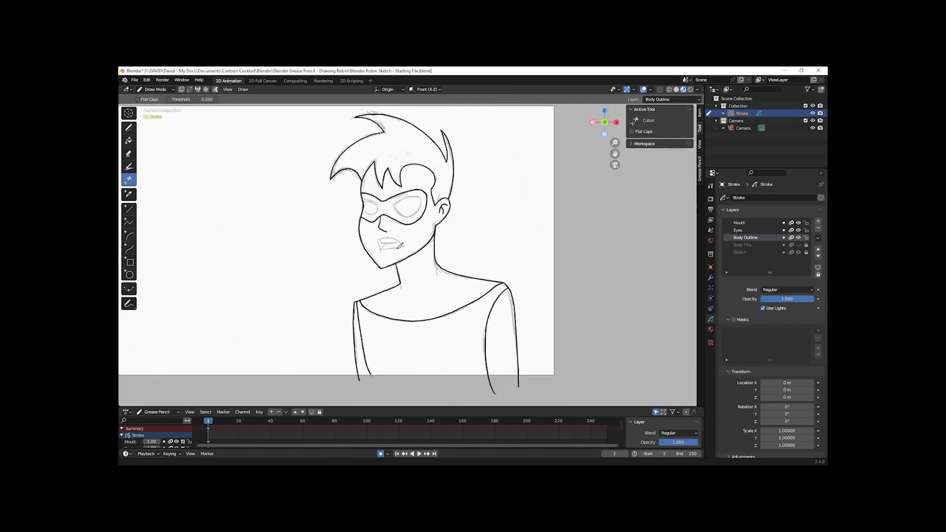
Step: Toggle the Sketch layer's visibility off and on to check the inked body outline against it
{"action": "middle_click_drag", "start_coordinate": [400, 245], "coordinate": [409, 254], "text": "shift"}
{"action": "left_click", "coordinate": [797, 252]}
{"action": "left_click", "coordinate": [797, 252]}
{"action": "left_click", "coordinate": [806, 252]}
{"action": "left_click", "coordinate": [797, 253]}
{"action": "left_click", "coordinate": [797, 253]}
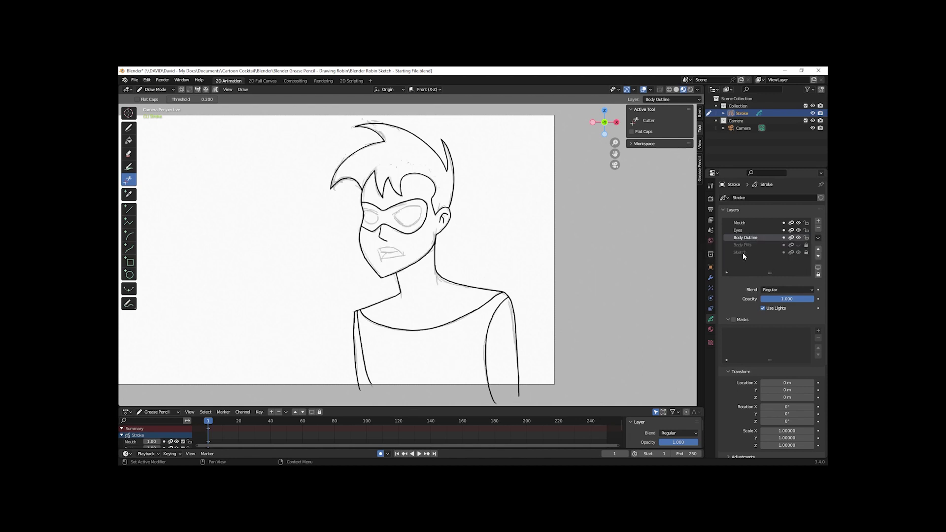
Step: Draw both eye shapes inside the mask on the Eyes layer and trim their overlapping ends with the Cutter
{"action": "left_click", "coordinate": [738, 230]}
{"action": "scroll", "coordinate": [388, 228], "scroll_direction": "up", "scroll_amount": 5}
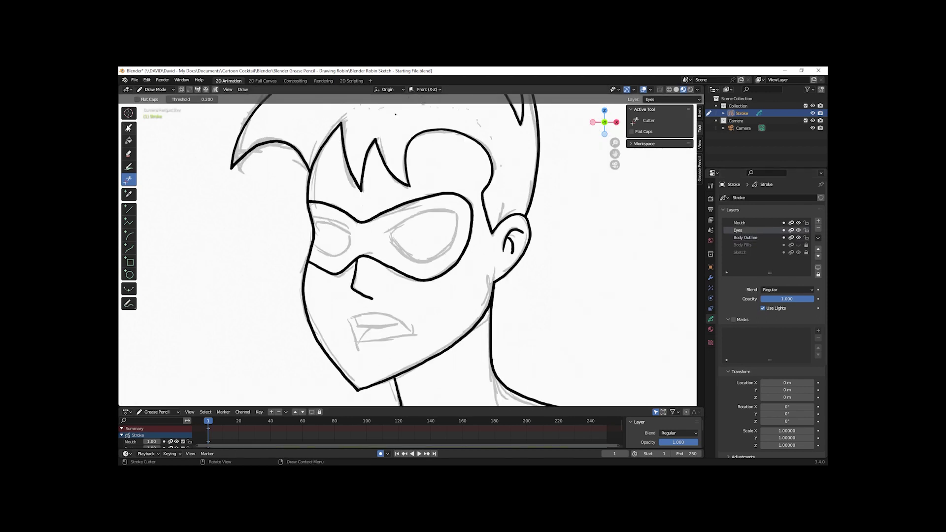
{"action": "left_click", "coordinate": [128, 128]}
{"action": "mouse_move", "coordinate": [379, 241]}
{"action": "left_mouse_down"}
{"action": "mouse_move", "coordinate": [446, 256]}
{"action": "mouse_move", "coordinate": [387, 236]}
{"action": "left_mouse_up"}
{"action": "mouse_move", "coordinate": [317, 221]}
{"action": "left_mouse_down"}
{"action": "mouse_move", "coordinate": [333, 255]}
{"action": "mouse_move", "coordinate": [316, 226]}
{"action": "left_mouse_up"}
{"action": "key", "text": "shift+space"}
{"action": "key", "text": "k"}
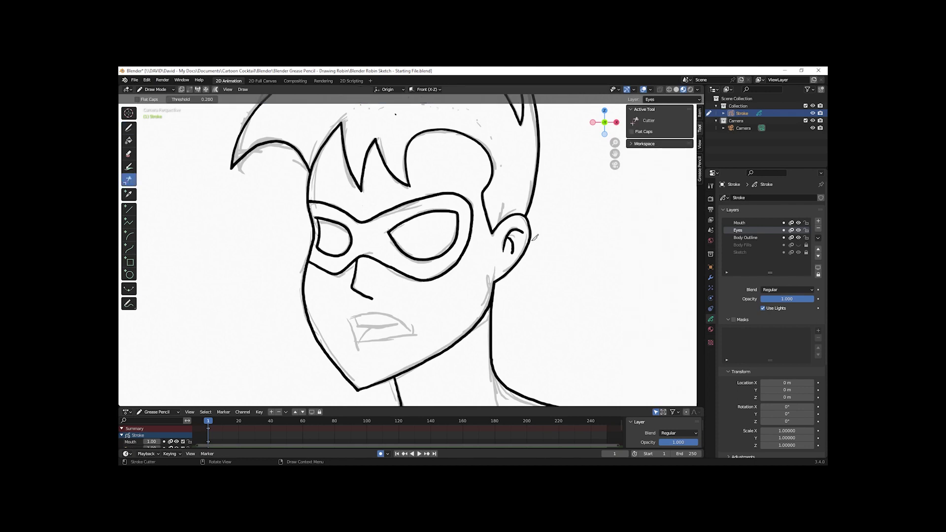
Step: Trace the mouth outline, teeth line and tongue line on the Mouth layer with the Draw tool, overlapping the strokes at the corners
{"action": "left_click", "coordinate": [740, 223]}
{"action": "left_click", "coordinate": [128, 127]}
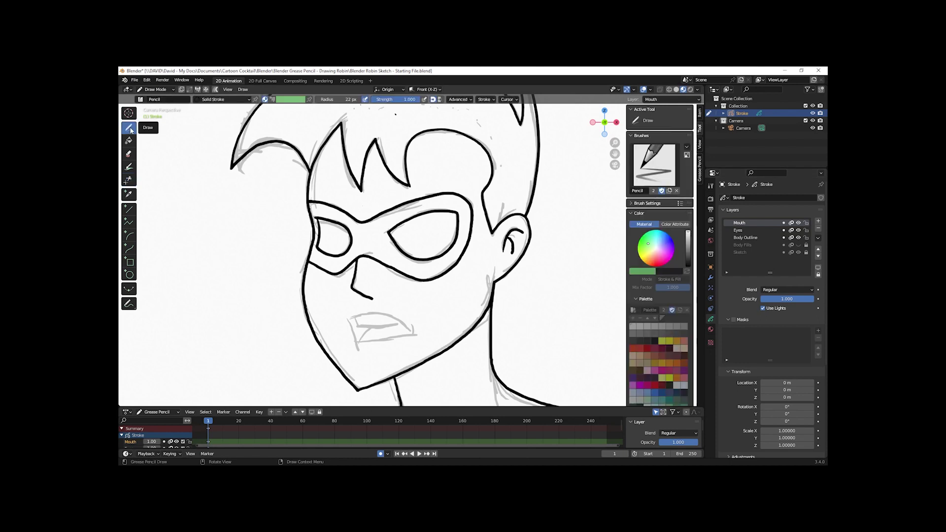
{"action": "left_click_drag", "start_coordinate": [346, 311], "coordinate": [358, 355]}
{"action": "left_click_drag", "start_coordinate": [338, 322], "coordinate": [409, 320]}
{"action": "mouse_move", "coordinate": [349, 343]}
{"action": "left_mouse_down"}
{"action": "mouse_move", "coordinate": [434, 335]}
{"action": "mouse_move", "coordinate": [416, 351]}
{"action": "left_mouse_up"}
{"action": "left_click_drag", "start_coordinate": [359, 326], "coordinate": [412, 325]}
{"action": "left_click_drag", "start_coordinate": [359, 353], "coordinate": [379, 321]}
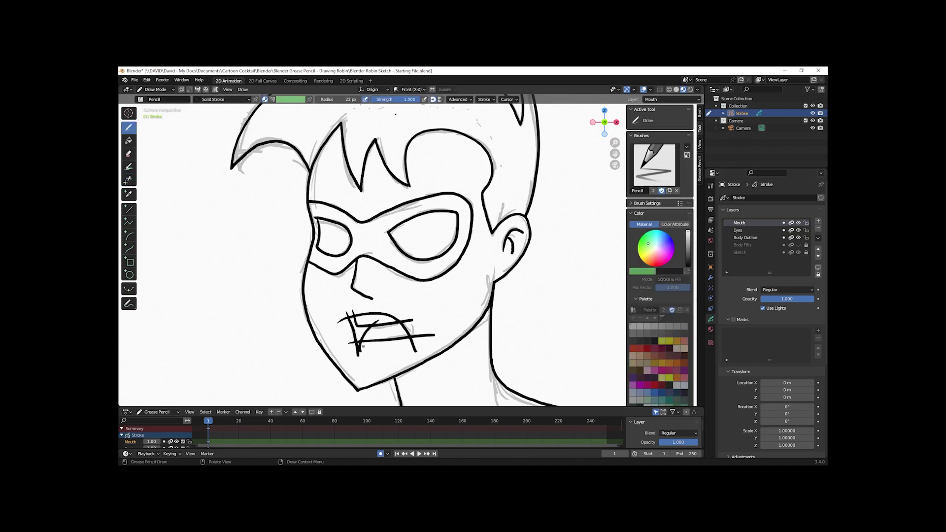
Step: Trim the overlapping ends of the mouth strokes with the Cutter tool and hide the Sketch layer
{"action": "left_click", "coordinate": [129, 179]}
{"action": "left_click_drag", "start_coordinate": [370, 315], "coordinate": [387, 322]}
{"action": "left_click_drag", "start_coordinate": [411, 331], "coordinate": [434, 351]}
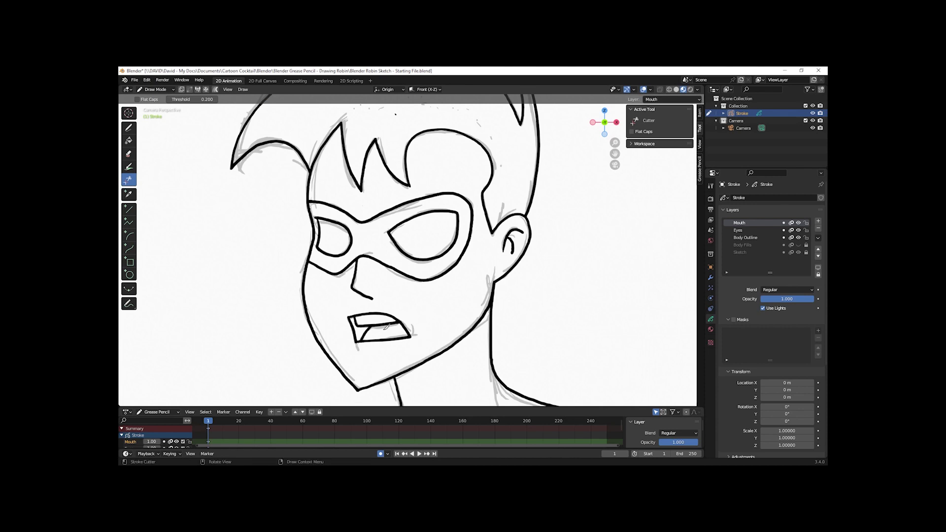
{"action": "scroll", "coordinate": [384, 325], "scroll_direction": "down", "scroll_amount": 6}
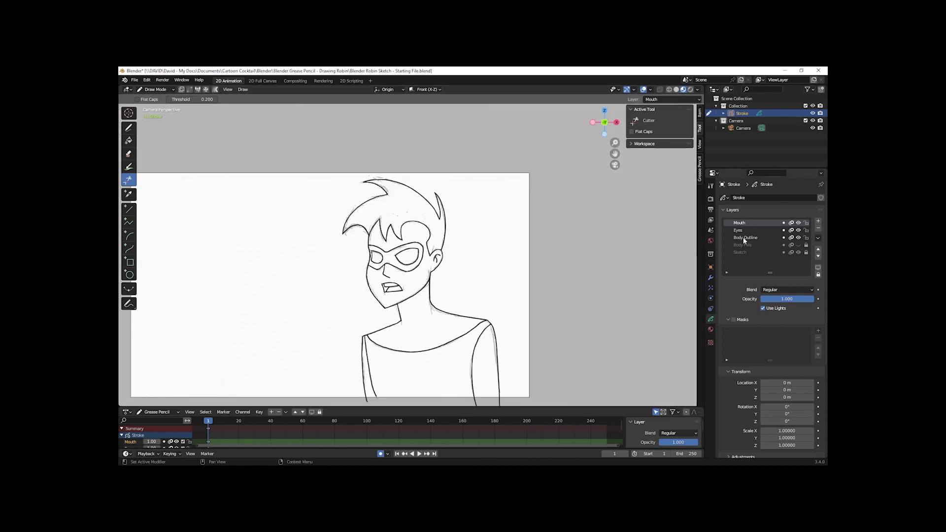
{"action": "left_click", "coordinate": [798, 253]}
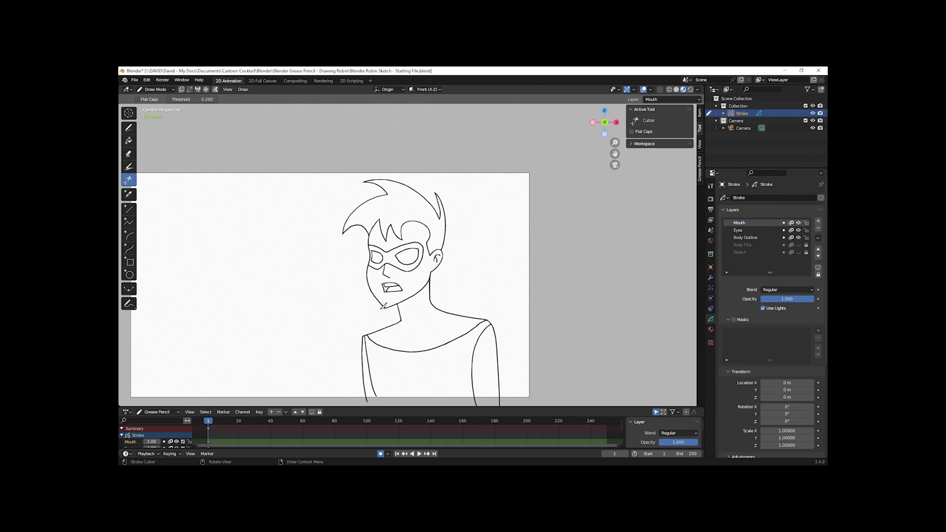
Step: Examine the inked lines around the mask up close and open the Draw brush's stroke post-processing settings
{"action": "scroll", "coordinate": [394, 261], "scroll_direction": "up", "scroll_amount": 10}
{"action": "scroll", "coordinate": [374, 253], "scroll_direction": "down", "scroll_amount": 4}
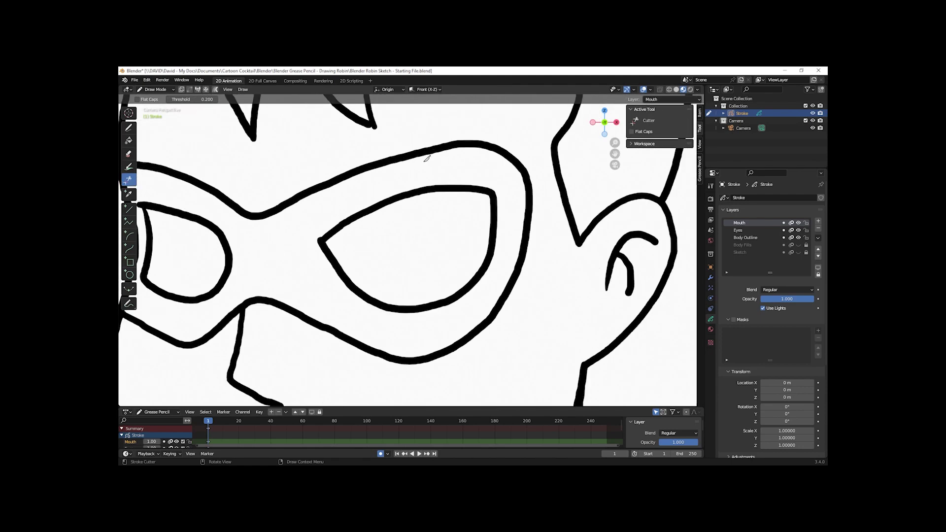
{"action": "left_click", "coordinate": [130, 129]}
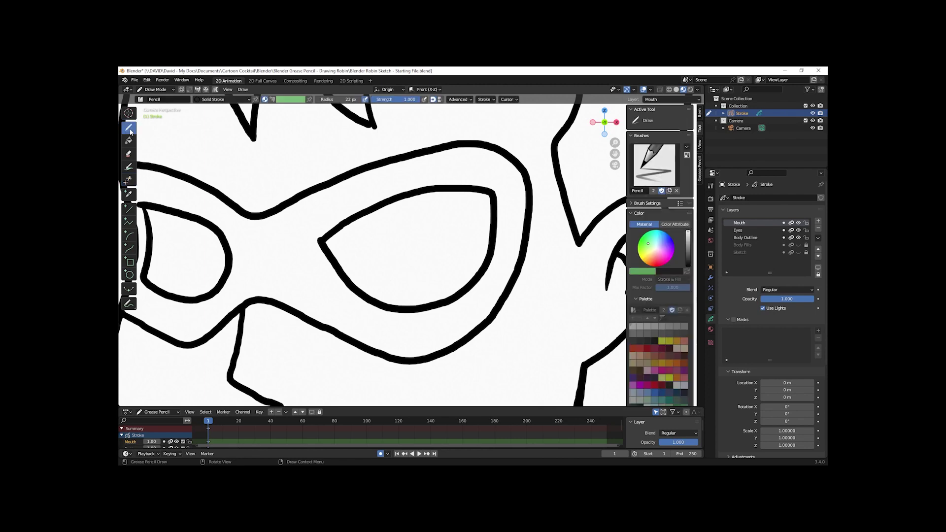
{"action": "left_click", "coordinate": [485, 100]}
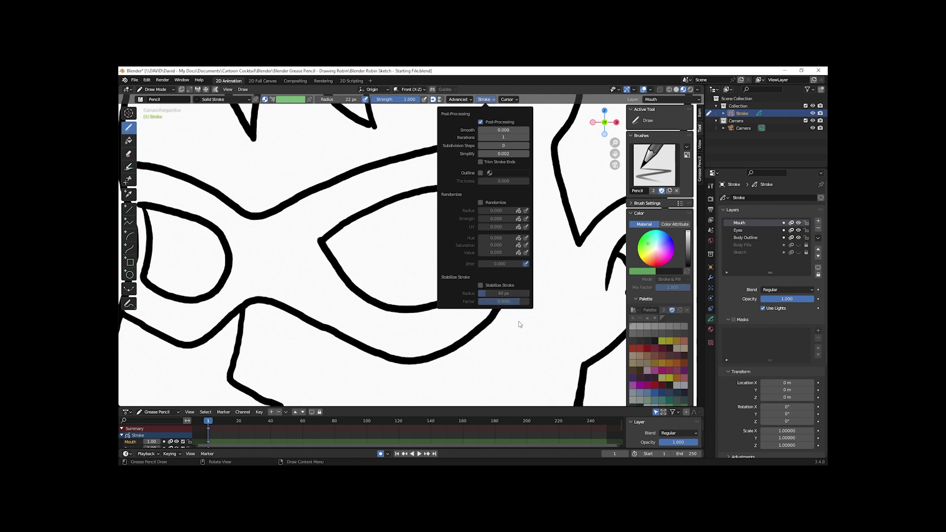
{"action": "scroll", "coordinate": [521, 321], "scroll_direction": "down", "scroll_amount": 8}
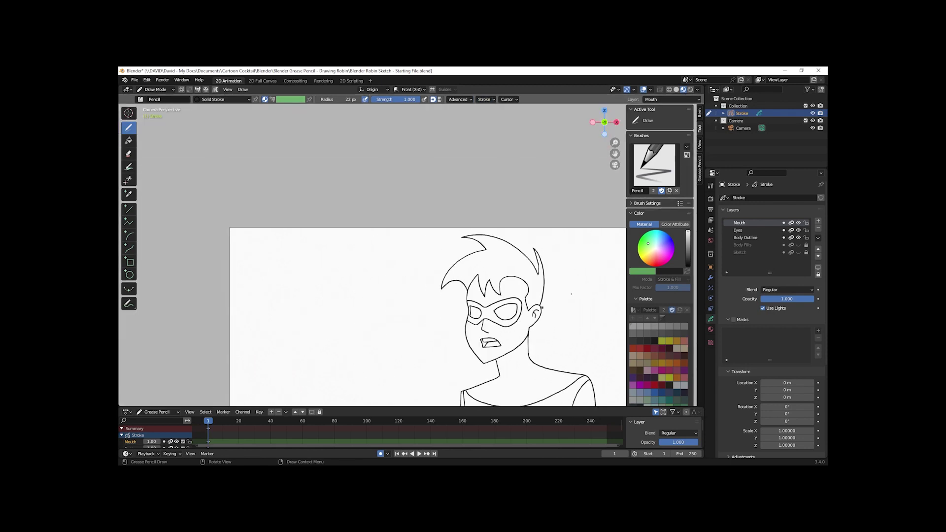
Step: Make Body Outline the active layer and switch to Sculpt Mode with the Smooth brush
{"action": "left_click", "coordinate": [767, 238]}
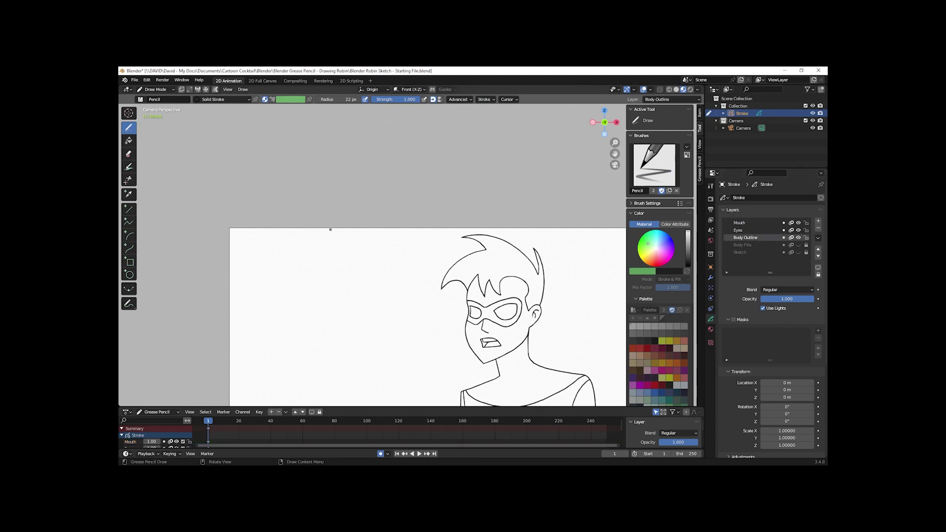
{"action": "left_click", "coordinate": [148, 89]}
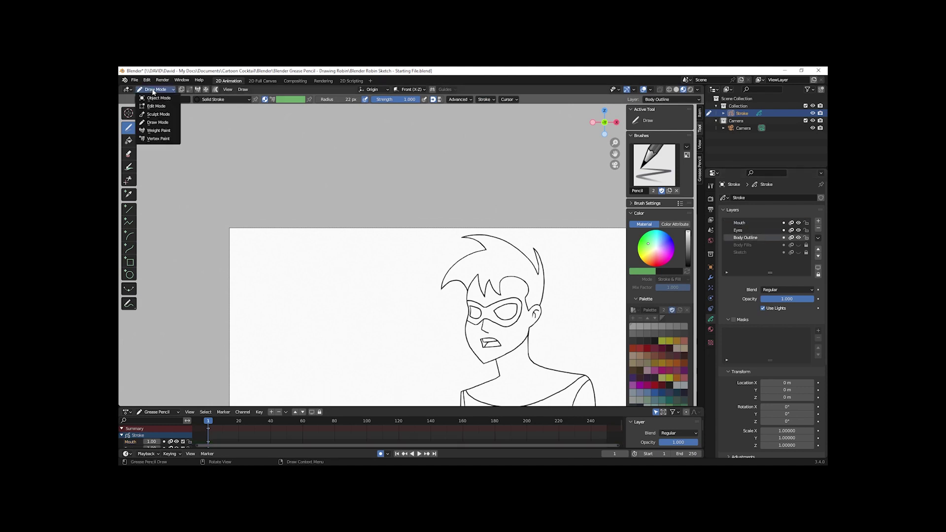
{"action": "left_click", "coordinate": [158, 114]}
{"action": "scroll", "coordinate": [534, 291], "scroll_direction": "up", "scroll_amount": 5}
{"action": "scroll", "coordinate": [455, 271], "scroll_direction": "down", "scroll_amount": 3}
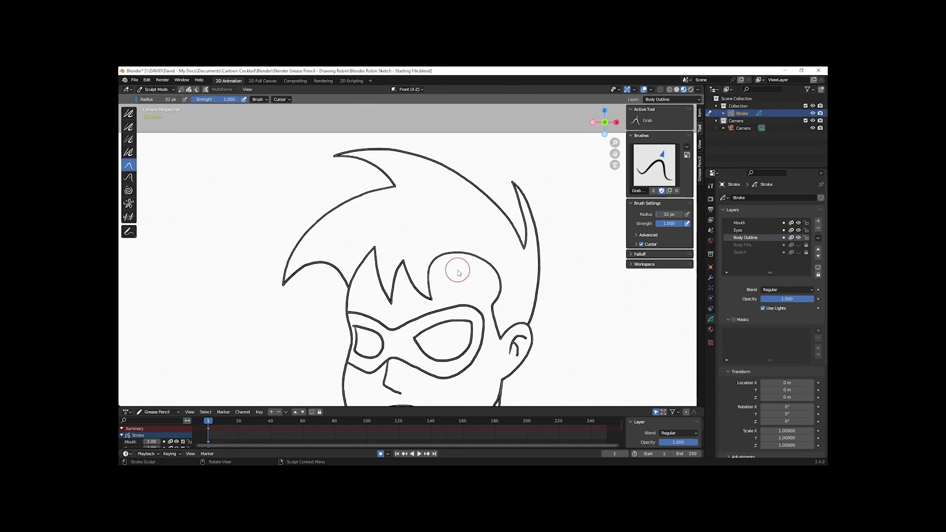
{"action": "scroll", "coordinate": [457, 272], "scroll_direction": "up", "scroll_amount": 7}
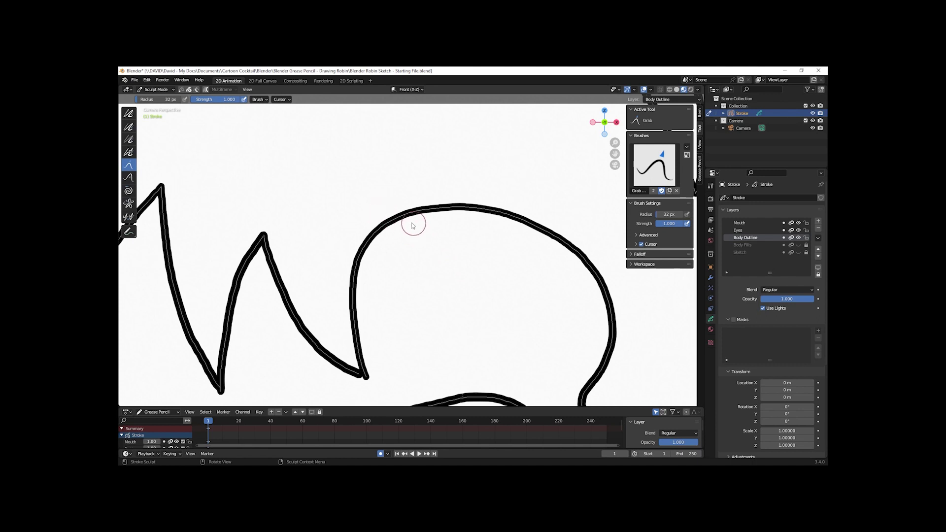
{"action": "scroll", "coordinate": [246, 241], "scroll_direction": "up", "scroll_amount": 6}
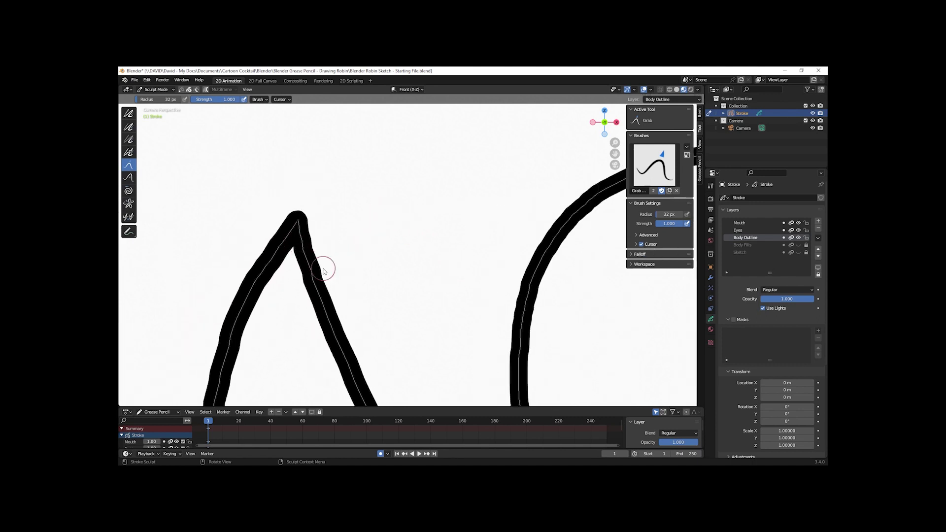
{"action": "left_click", "coordinate": [129, 114]}
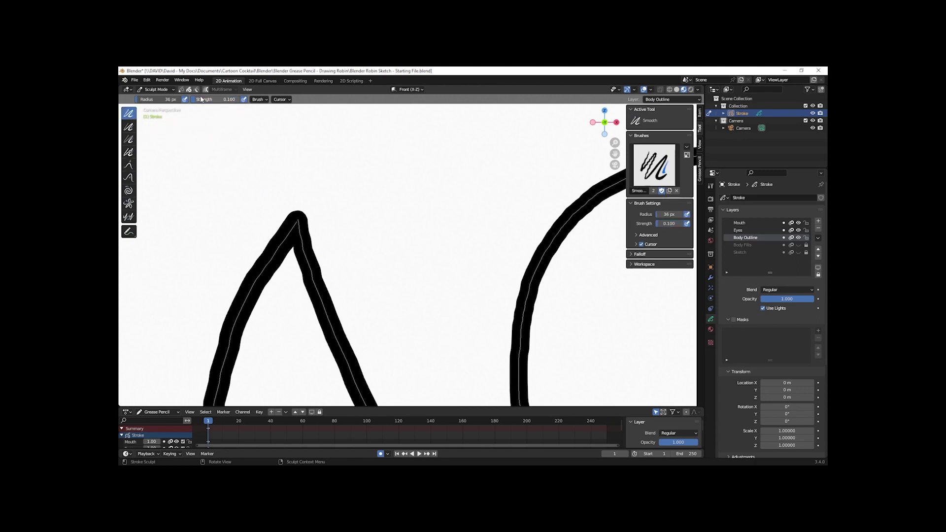
Step: Smooth the wobbly right edge of the smaller fringe spike, running from its tip down to the round hair lock
{"action": "scroll", "coordinate": [315, 172], "scroll_direction": "down", "scroll_amount": 4}
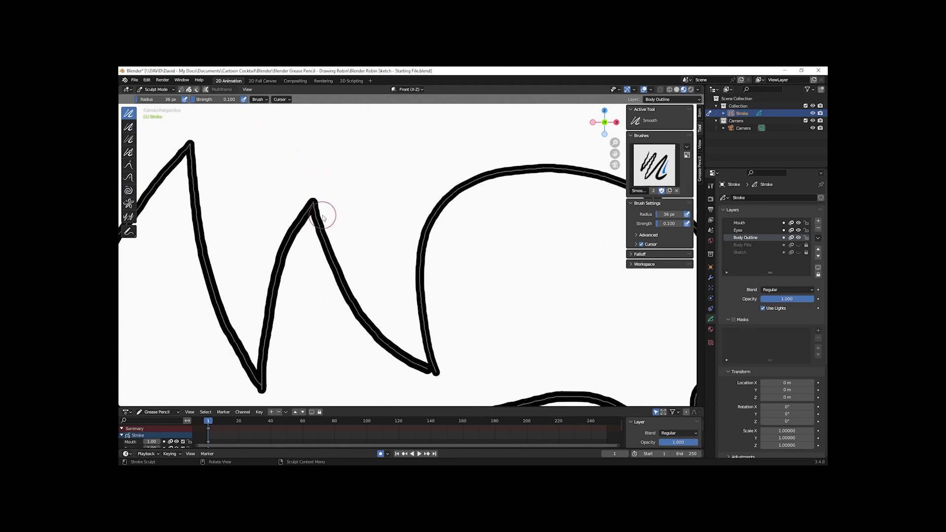
{"action": "mouse_move", "coordinate": [318, 210]}
{"action": "left_mouse_down"}
{"action": "mouse_move", "coordinate": [358, 314]}
{"action": "mouse_move", "coordinate": [422, 369]}
{"action": "left_mouse_up"}
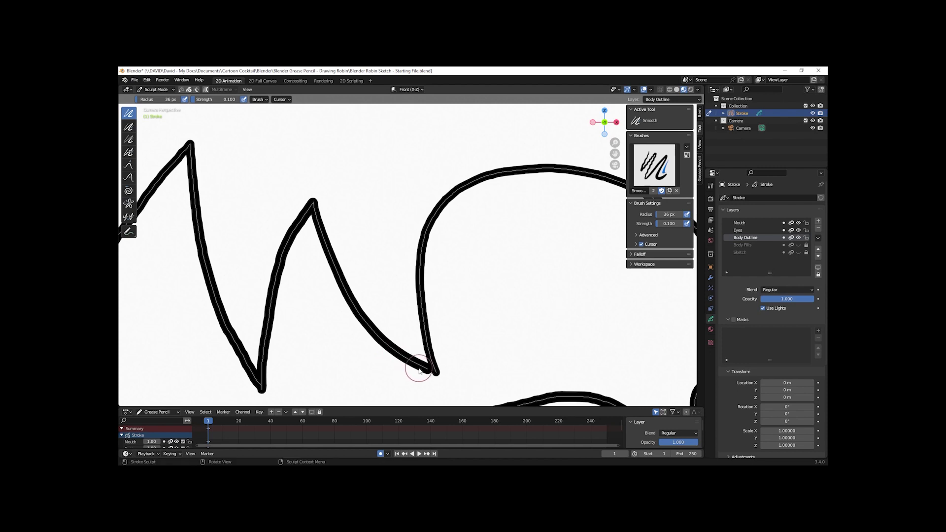
{"action": "mouse_move", "coordinate": [318, 216]}
{"action": "left_mouse_down"}
{"action": "mouse_move", "coordinate": [323, 247]}
{"action": "mouse_move", "coordinate": [386, 342]}
{"action": "mouse_move", "coordinate": [418, 367]}
{"action": "left_mouse_up"}
{"action": "scroll", "coordinate": [419, 367], "scroll_direction": "up", "scroll_amount": 4}
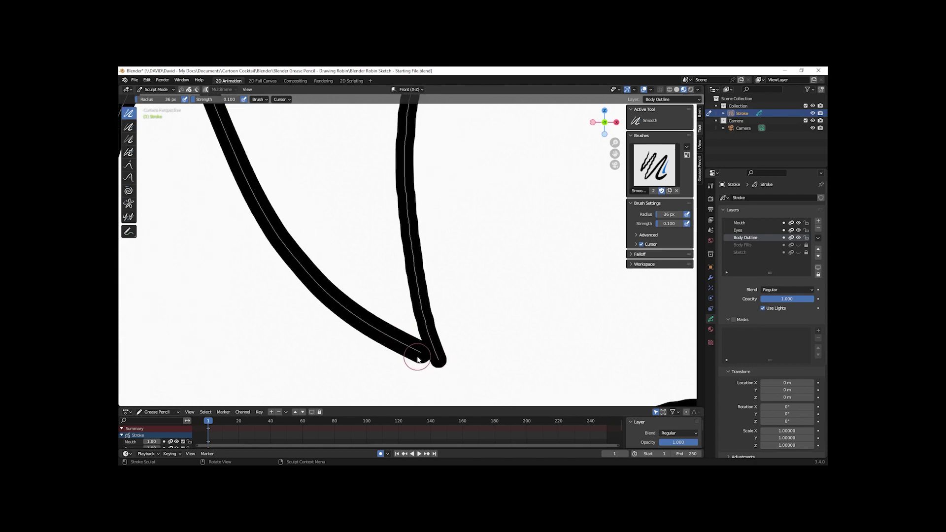
{"action": "scroll", "coordinate": [430, 359], "scroll_direction": "down", "scroll_amount": 4}
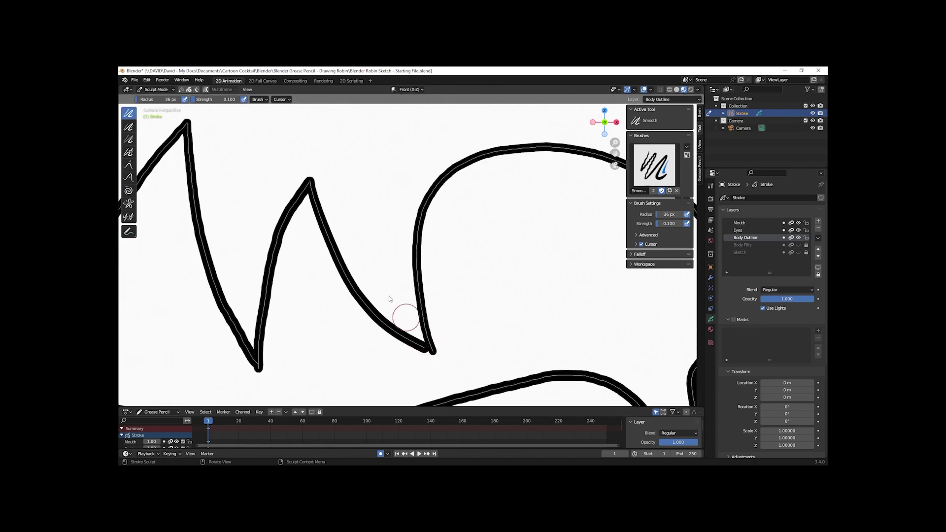
{"action": "scroll", "coordinate": [310, 184], "scroll_direction": "up", "scroll_amount": 5}
{"action": "scroll", "coordinate": [313, 184], "scroll_direction": "down", "scroll_amount": 3}
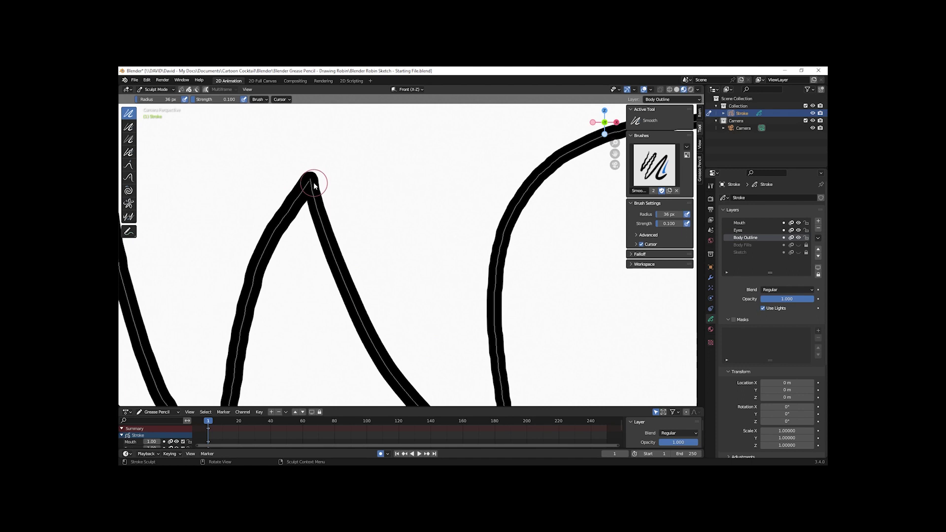
{"action": "scroll", "coordinate": [314, 184], "scroll_direction": "down", "scroll_amount": 2}
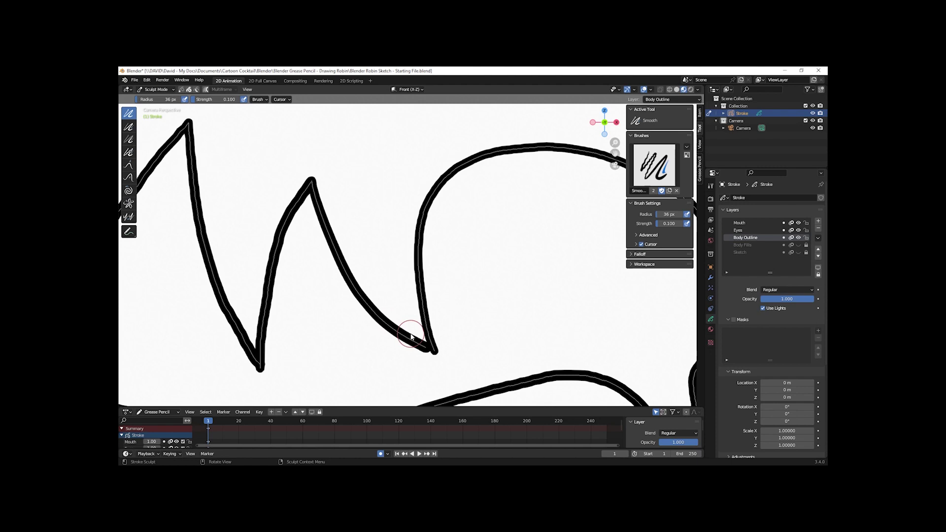
Step: Smooth the curve of the round hair lock and the right edge of the larger fringe spike
{"action": "scroll", "coordinate": [411, 337], "scroll_direction": "down", "scroll_amount": 2}
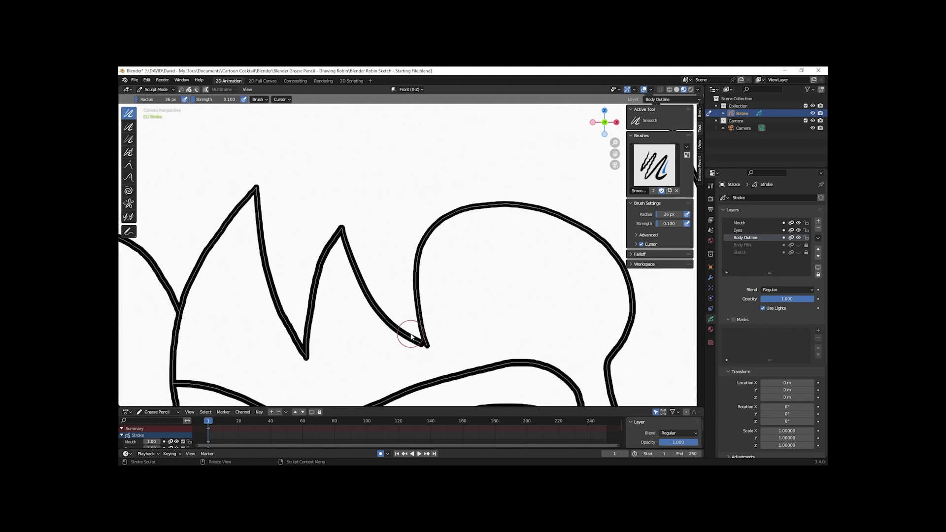
{"action": "mouse_move", "coordinate": [425, 337]}
{"action": "left_mouse_down"}
{"action": "mouse_move", "coordinate": [420, 272]}
{"action": "mouse_move", "coordinate": [430, 246]}
{"action": "mouse_move", "coordinate": [415, 284]}
{"action": "mouse_move", "coordinate": [437, 226]}
{"action": "mouse_move", "coordinate": [478, 205]}
{"action": "mouse_move", "coordinate": [520, 207]}
{"action": "mouse_move", "coordinate": [586, 233]}
{"action": "mouse_move", "coordinate": [627, 281]}
{"action": "mouse_move", "coordinate": [626, 337]}
{"action": "mouse_move", "coordinate": [619, 375]}
{"action": "left_mouse_up"}
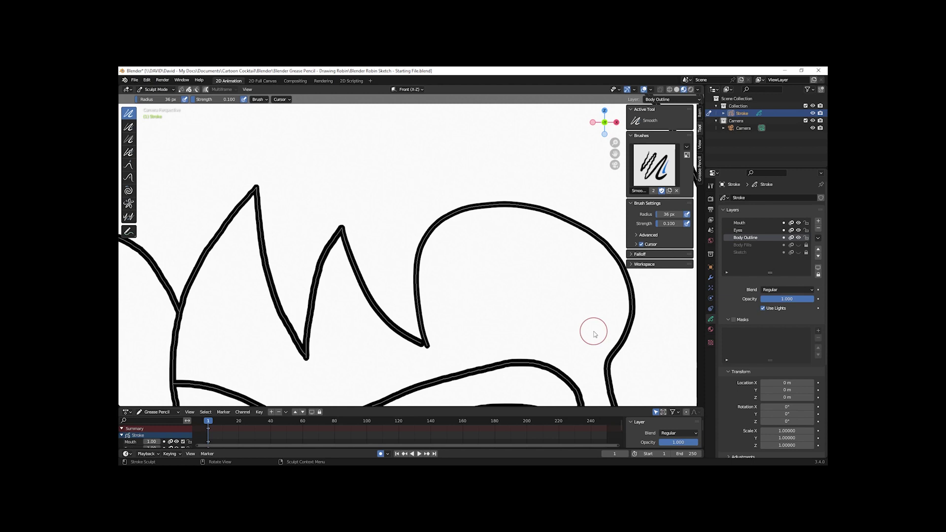
{"action": "left_click_drag", "start_coordinate": [266, 238], "coordinate": [299, 357]}
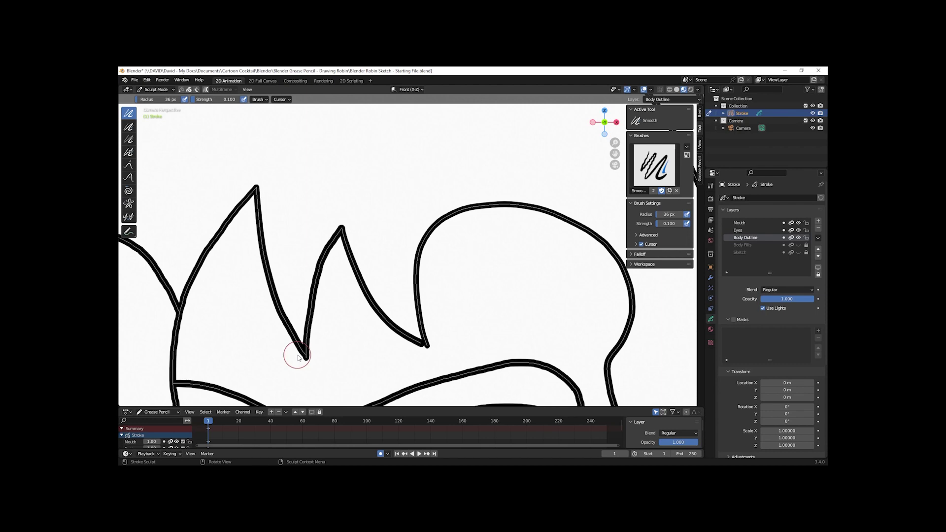
Step: Go over the remaining Body Outline strokes of the hair, head, neck and shoulders with the Smooth brush
{"action": "scroll", "coordinate": [165, 186], "scroll_direction": "down", "scroll_amount": 2}
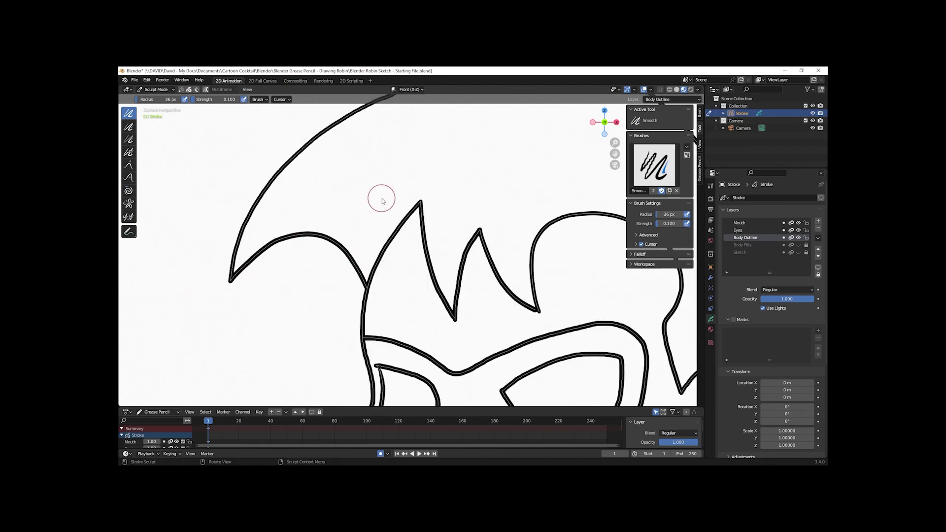
{"action": "scroll", "coordinate": [345, 185], "scroll_direction": "up", "scroll_amount": 2, "text": "shift"}
{"action": "scroll", "coordinate": [433, 204], "scroll_direction": "down", "scroll_amount": 3, "text": "shift"}
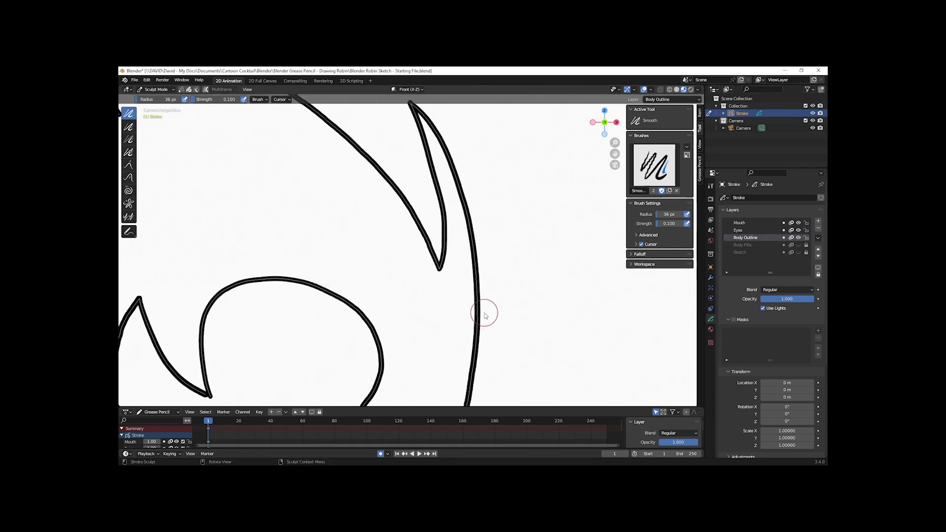
{"action": "scroll", "coordinate": [477, 302], "scroll_direction": "down", "scroll_amount": 2}
{"action": "scroll", "coordinate": [450, 217], "scroll_direction": "up", "scroll_amount": 1, "text": "shift"}
{"action": "scroll", "coordinate": [351, 240], "scroll_direction": "down", "scroll_amount": 2}
{"action": "scroll", "coordinate": [493, 296], "scroll_direction": "down", "scroll_amount": 3, "text": "shift"}
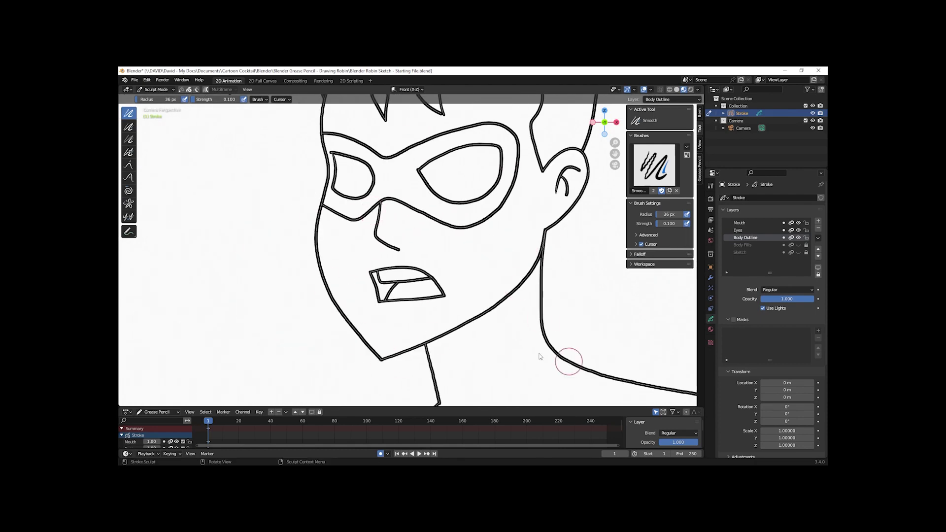
{"action": "scroll", "coordinate": [385, 230], "scroll_direction": "down", "scroll_amount": 2}
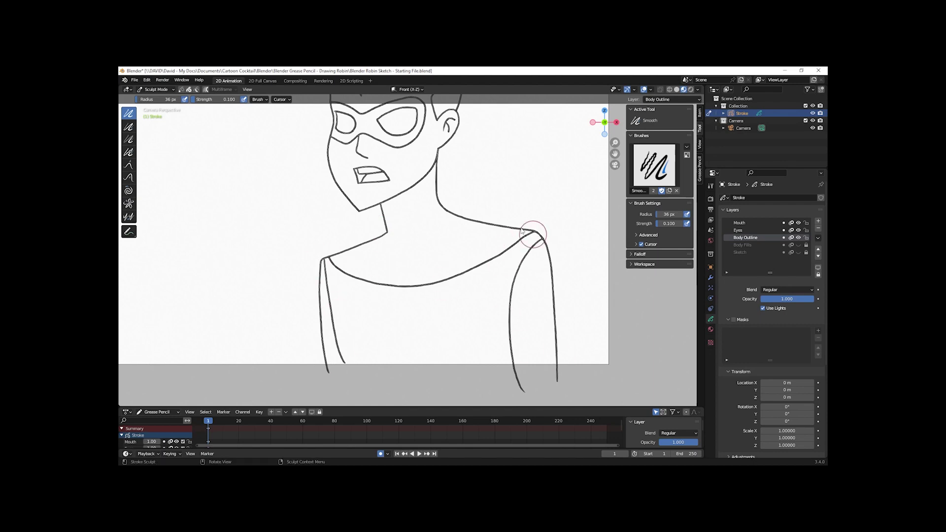
Step: Make Eyes the active layer and go over the eye outlines with the Smooth brush
{"action": "scroll", "coordinate": [492, 295], "scroll_direction": "up", "scroll_amount": 5}
{"action": "scroll", "coordinate": [407, 200], "scroll_direction": "up", "scroll_amount": 3, "text": "shift"}
{"action": "scroll", "coordinate": [345, 360], "scroll_direction": "down", "scroll_amount": 3}
{"action": "scroll", "coordinate": [349, 243], "scroll_direction": "up", "scroll_amount": 1, "text": "shift"}
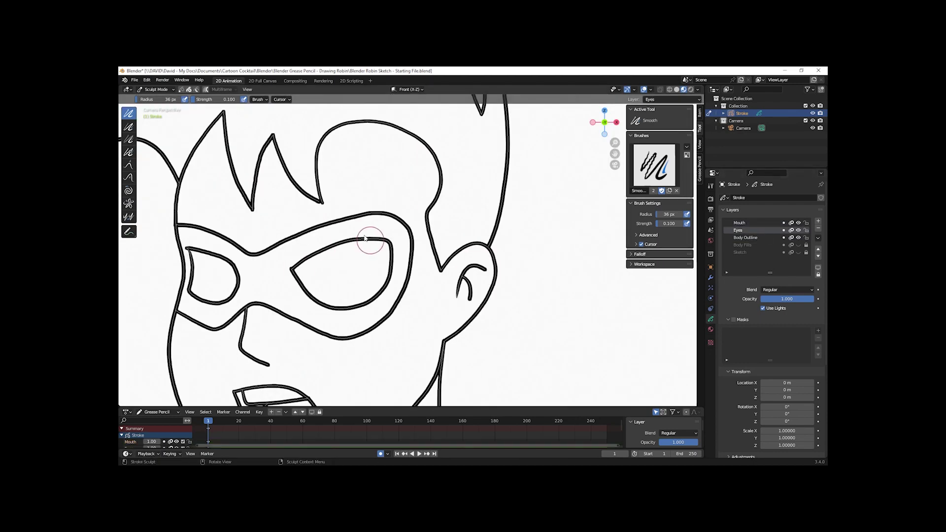
{"action": "scroll", "coordinate": [326, 270], "scroll_direction": "down", "scroll_amount": 3}
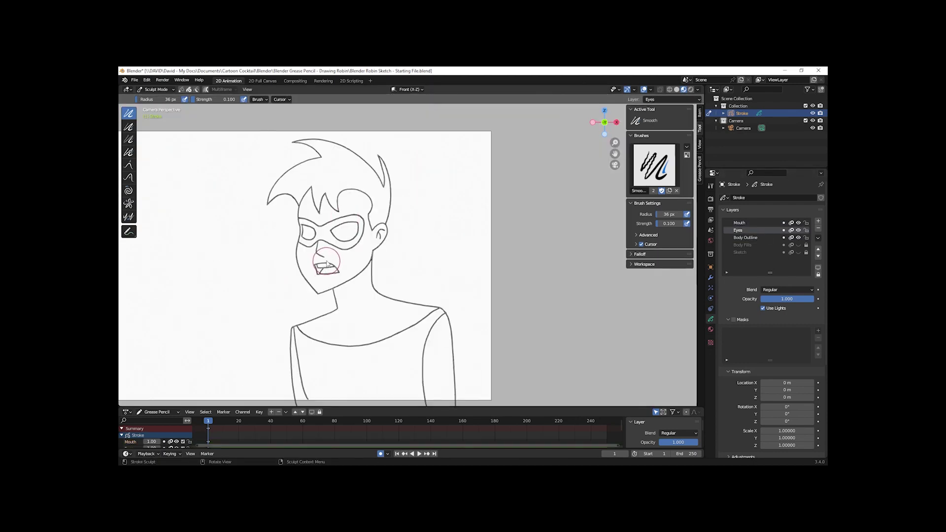
Step: Set the Thickness brush's strength to 0.2 and thicken the tapered line at the upper corner of the character's left-hand eye
{"action": "scroll", "coordinate": [325, 270], "scroll_direction": "up", "scroll_amount": 3}
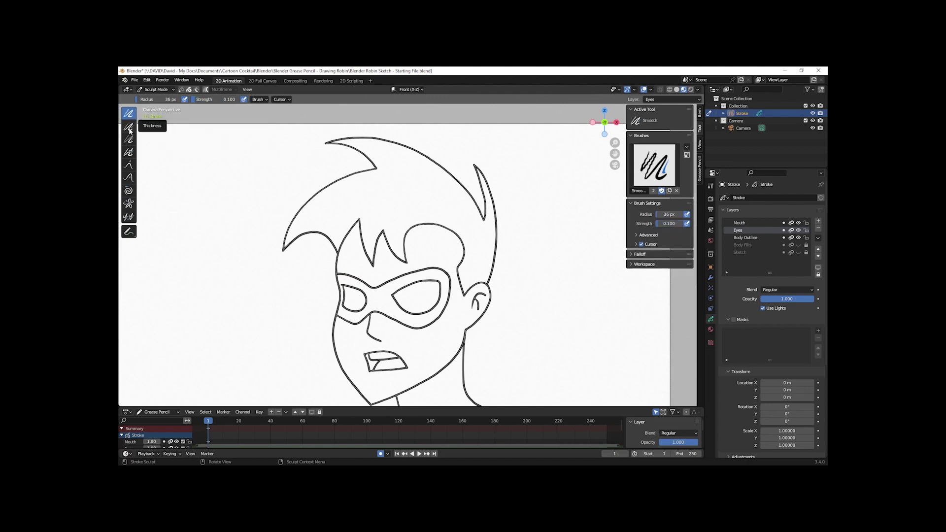
{"action": "left_click", "coordinate": [129, 127]}
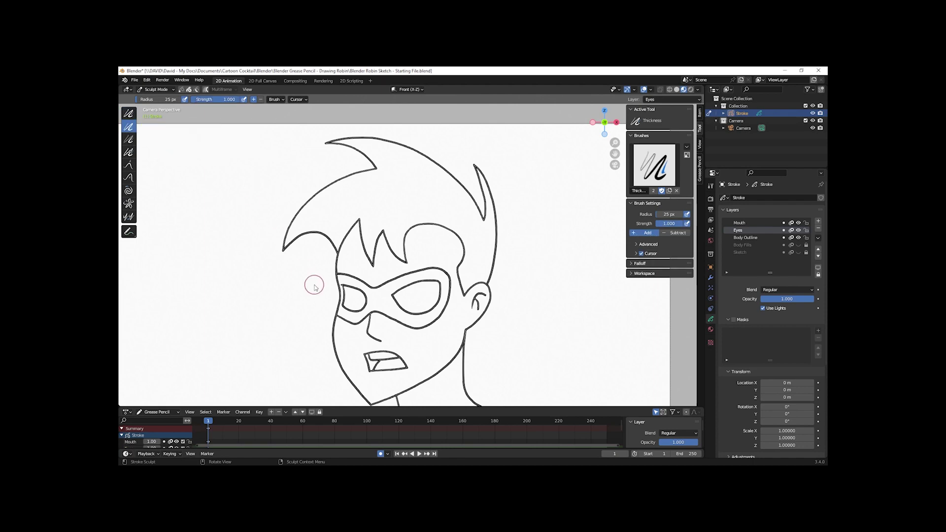
{"action": "scroll", "coordinate": [338, 291], "scroll_direction": "up", "scroll_amount": 8}
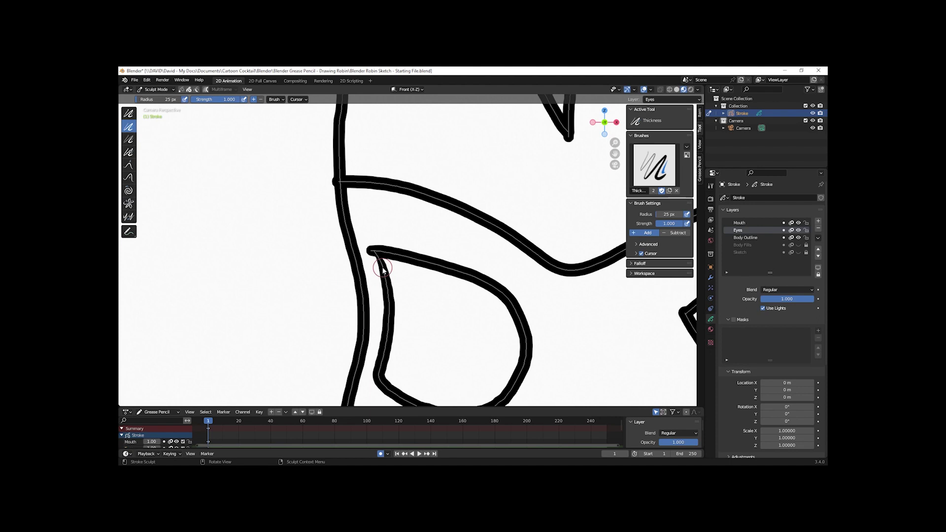
{"action": "left_click_drag", "start_coordinate": [383, 270], "coordinate": [392, 272]}
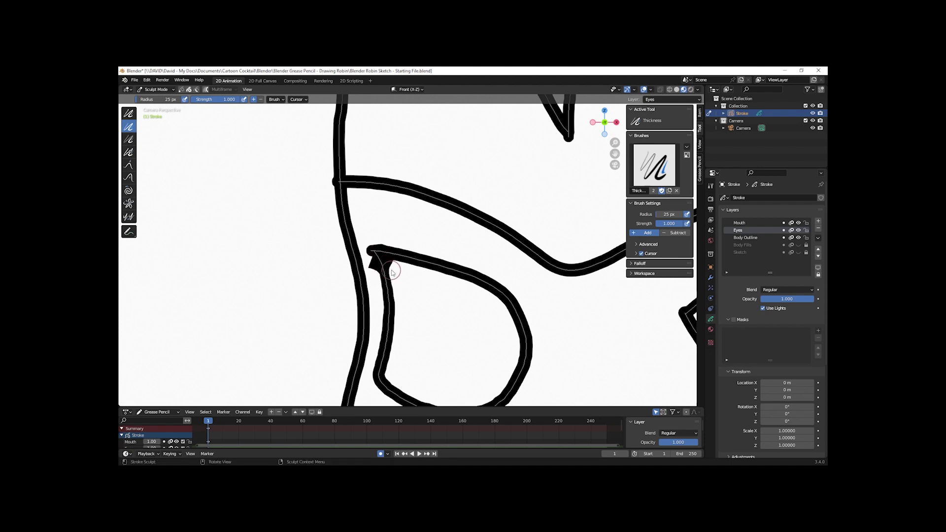
{"action": "key", "text": "ctrl+z"}
{"action": "left_click", "coordinate": [221, 99]}
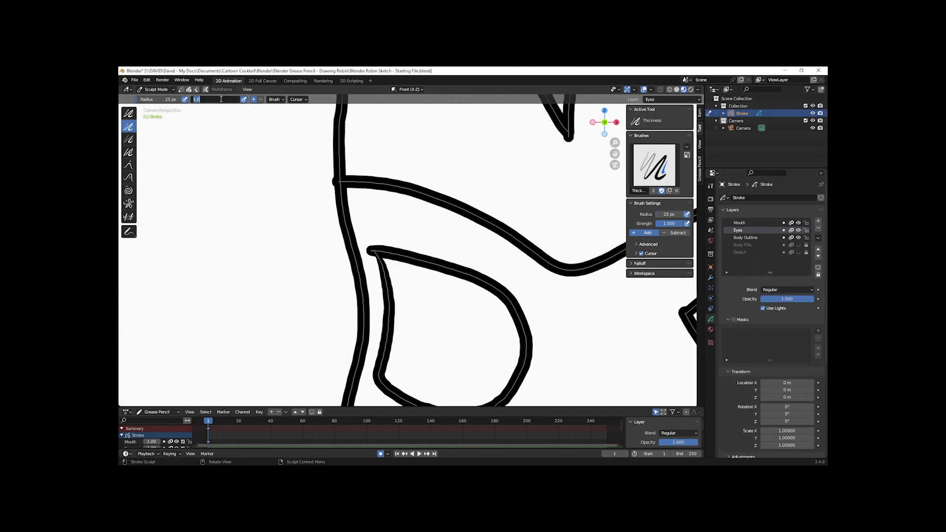
{"action": "type", "text": ".2"}
{"action": "key", "text": "Return"}
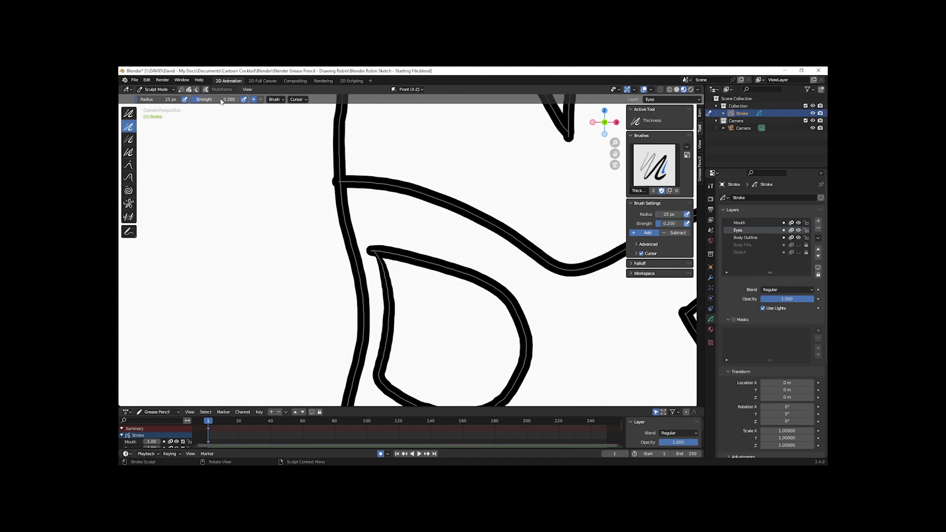
{"action": "left_click_drag", "start_coordinate": [379, 263], "coordinate": [387, 281]}
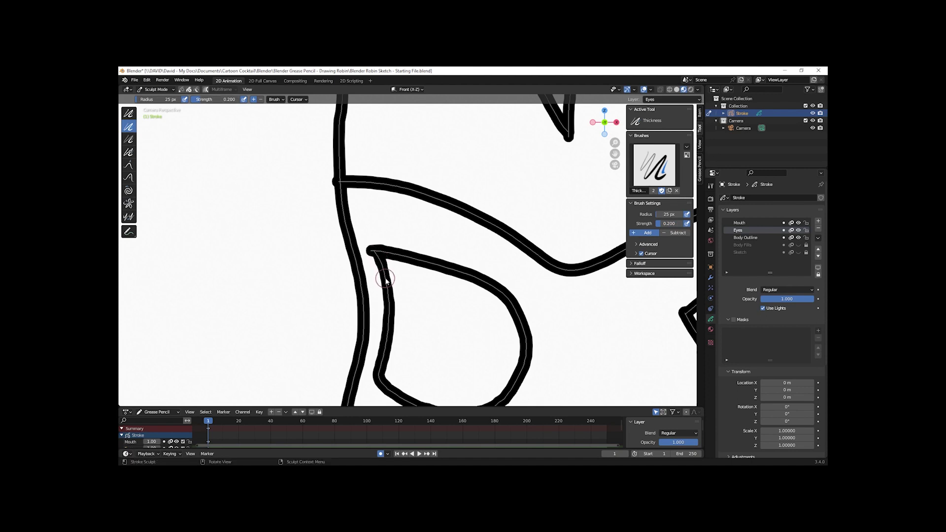
Step: Thicken the tapered lower end of the inner ear line with the Thickness brush
{"action": "scroll", "coordinate": [387, 281], "scroll_direction": "down", "scroll_amount": 8}
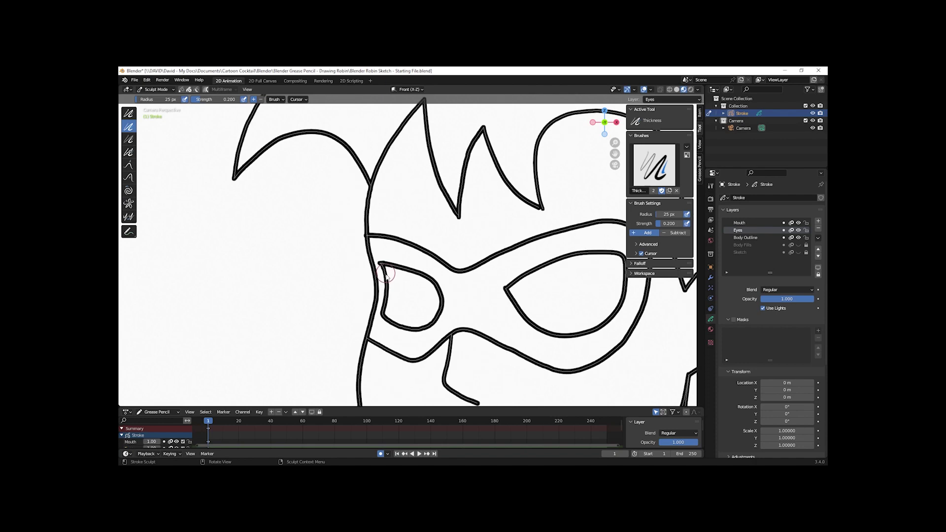
{"action": "scroll", "coordinate": [467, 268], "scroll_direction": "up", "scroll_amount": 9}
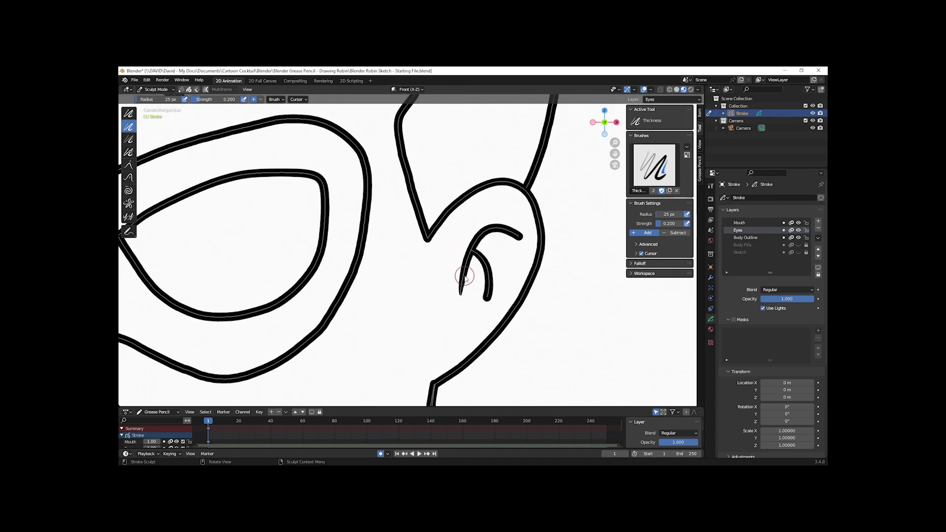
{"action": "left_click_drag", "start_coordinate": [461, 277], "coordinate": [454, 320]}
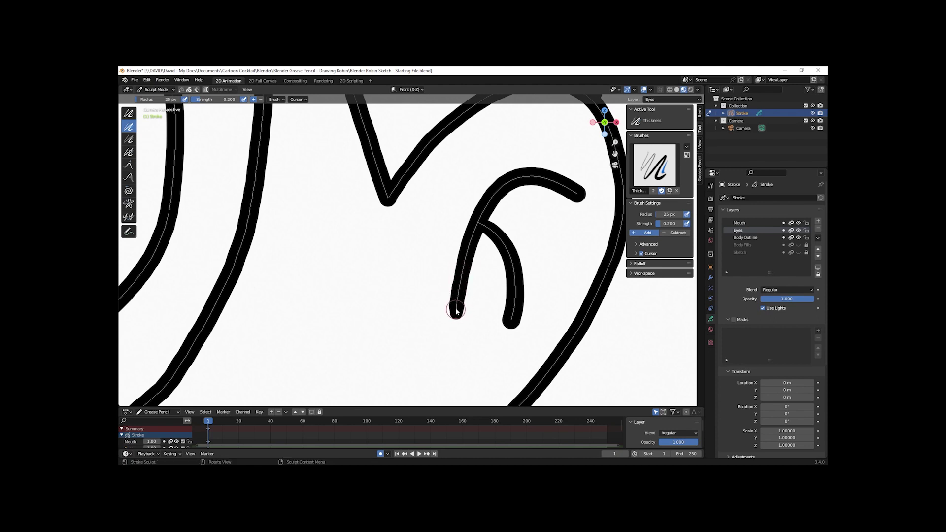
Step: Thicken the lower tip of the longer inner ear line and switch the Thickness brush to Subtract
{"action": "mouse_move", "coordinate": [454, 307]}
{"action": "left_mouse_down"}
{"action": "mouse_move", "coordinate": [453, 329]}
{"action": "mouse_move", "coordinate": [459, 297]}
{"action": "mouse_move", "coordinate": [452, 354]}
{"action": "left_mouse_up"}
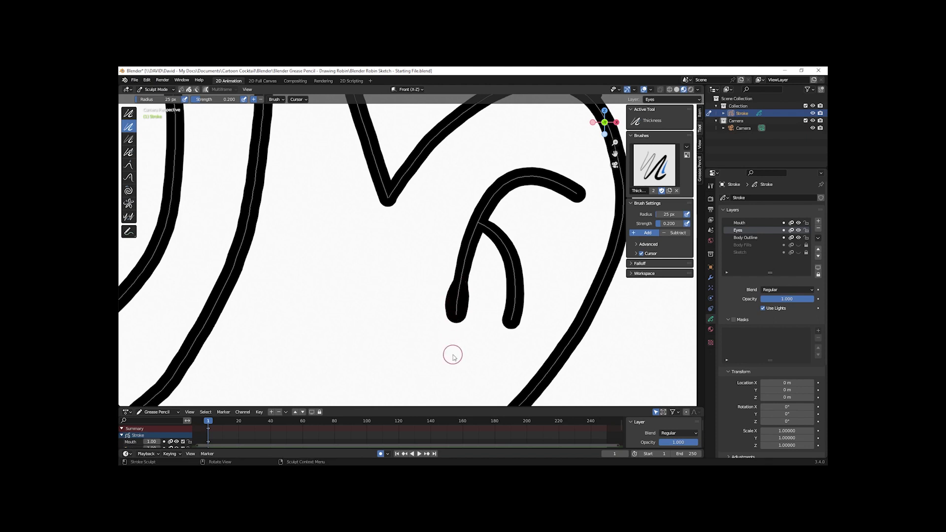
{"action": "left_click", "coordinate": [260, 100]}
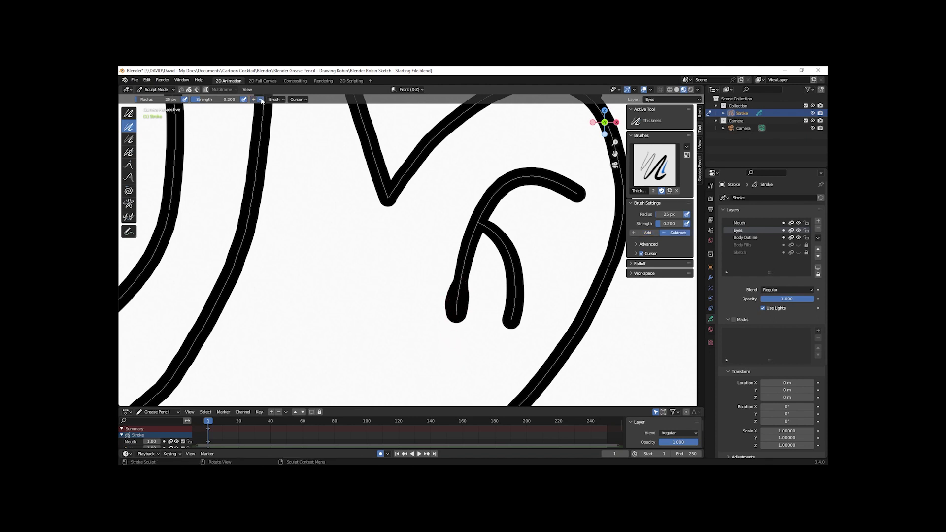
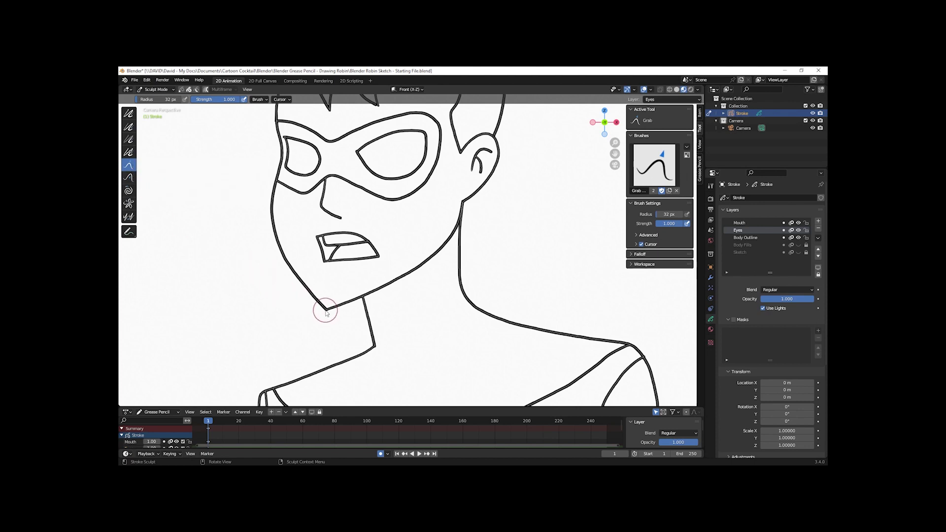
Step: Try the Grab brush on the chin and jaw line, and undo the strokes
{"action": "mouse_move", "coordinate": [326, 312]}
{"action": "left_mouse_down"}
{"action": "mouse_move", "coordinate": [323, 337]}
{"action": "mouse_move", "coordinate": [316, 331]}
{"action": "left_mouse_up"}
{"action": "mouse_move", "coordinate": [432, 248]}
{"action": "left_mouse_down"}
{"action": "mouse_move", "coordinate": [419, 270]}
{"action": "mouse_move", "coordinate": [393, 277]}
{"action": "mouse_move", "coordinate": [402, 300]}
{"action": "left_mouse_up"}
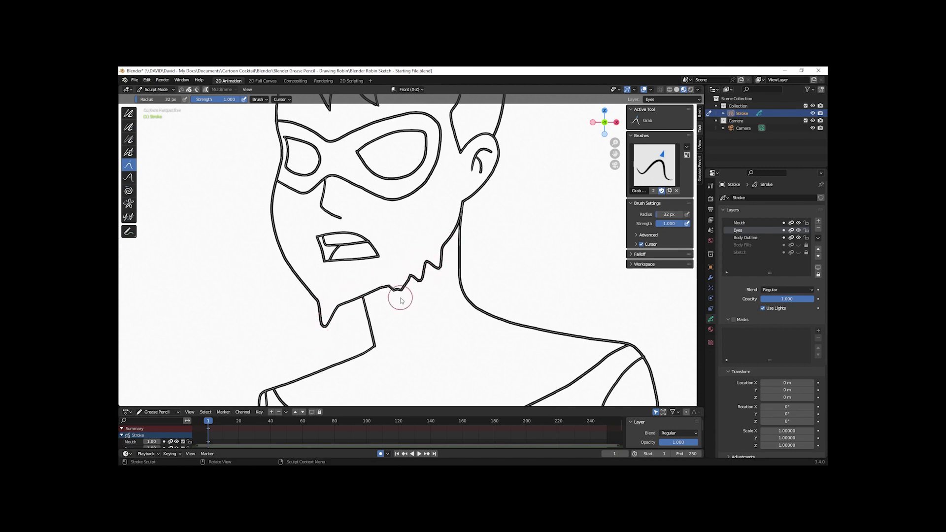
{"action": "key", "text": "ctrl+z"}
{"action": "key", "text": "ctrl+z"}
{"action": "key", "text": "ctrl+z"}
{"action": "key", "text": "ctrl+z"}
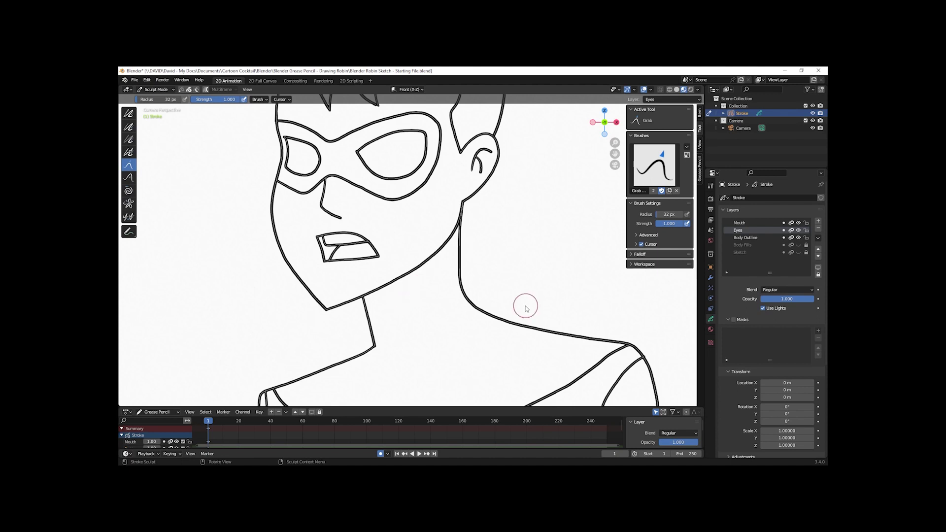
Step: Try the Push brush on the jaw line, and undo the strokes
{"action": "left_click", "coordinate": [128, 178]}
{"action": "mouse_move", "coordinate": [402, 271]}
{"action": "left_mouse_down"}
{"action": "mouse_move", "coordinate": [437, 243]}
{"action": "mouse_move", "coordinate": [397, 292]}
{"action": "mouse_move", "coordinate": [381, 294]}
{"action": "mouse_move", "coordinate": [387, 270]}
{"action": "left_mouse_up"}
{"action": "key", "text": "ctrl+z"}
{"action": "key", "text": "ctrl+z"}
{"action": "key", "text": "ctrl+z"}
{"action": "key", "text": "ctrl+z"}
{"action": "key", "text": "ctrl+z"}
{"action": "key", "text": "ctrl+z"}
{"action": "key", "text": "ctrl+z"}
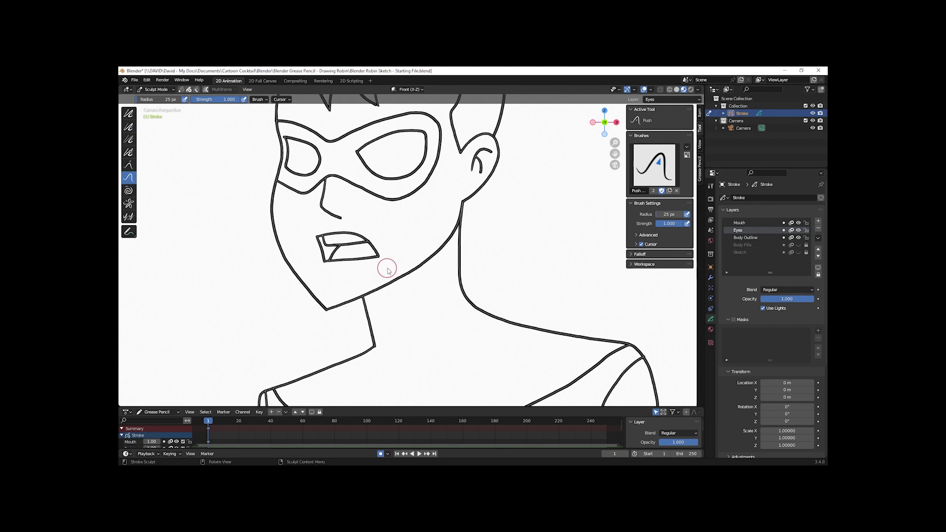
{"action": "left_click", "coordinate": [129, 166]}
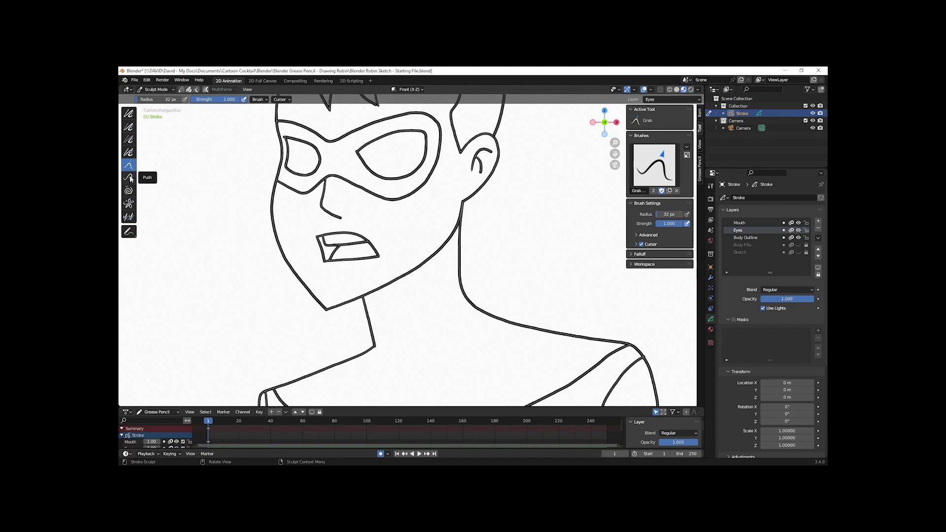
{"action": "left_click", "coordinate": [129, 177]}
{"action": "scroll", "coordinate": [241, 228], "scroll_direction": "down", "scroll_amount": 3}
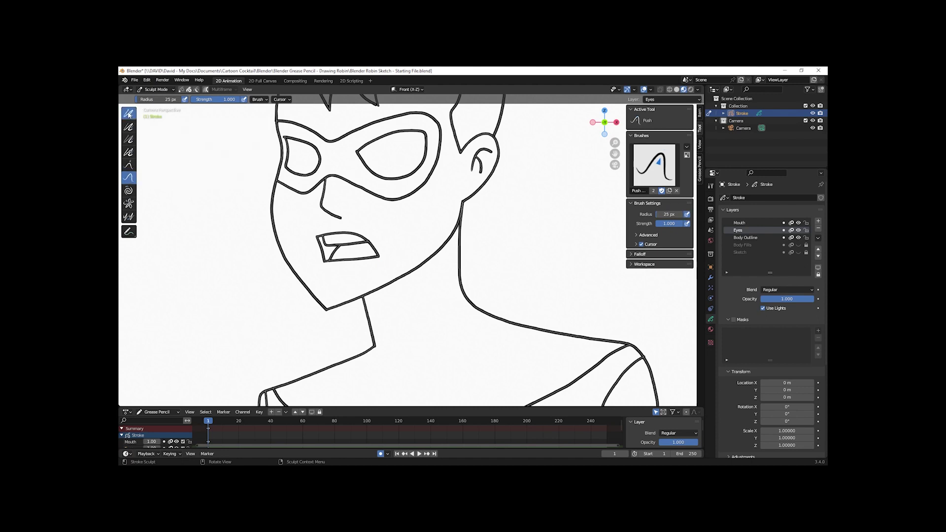
{"action": "left_click", "coordinate": [129, 114]}
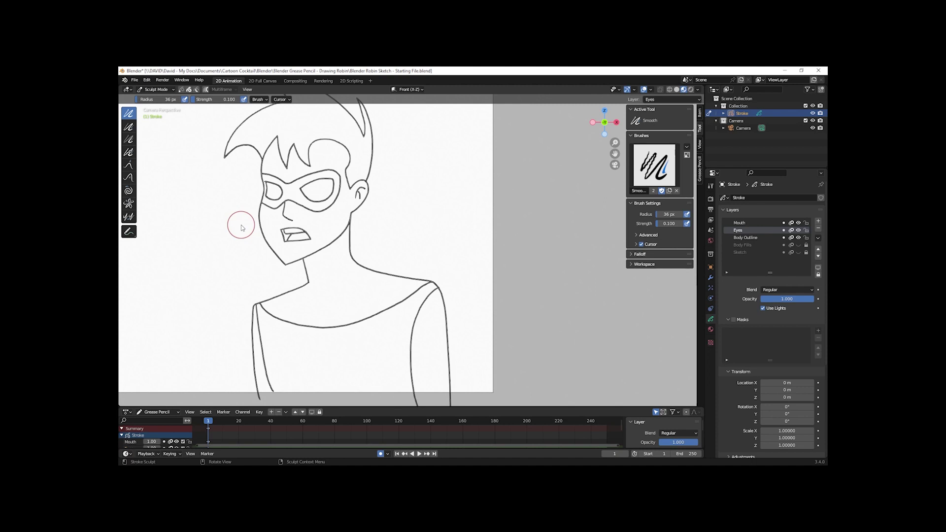
{"action": "scroll", "coordinate": [241, 228], "scroll_direction": "down", "scroll_amount": 3}
{"action": "scroll", "coordinate": [261, 178], "scroll_direction": "up", "scroll_amount": 1}
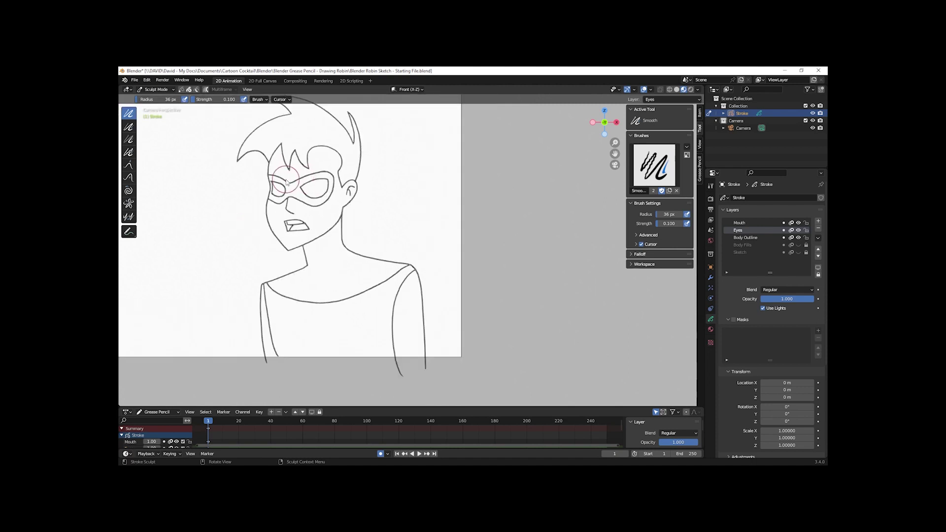
Step: Pull the fringe line's end across the meeting line at the spike above the larger eye with the Grab brush, and smooth the joint
{"action": "scroll", "coordinate": [273, 143], "scroll_direction": "up", "scroll_amount": 8}
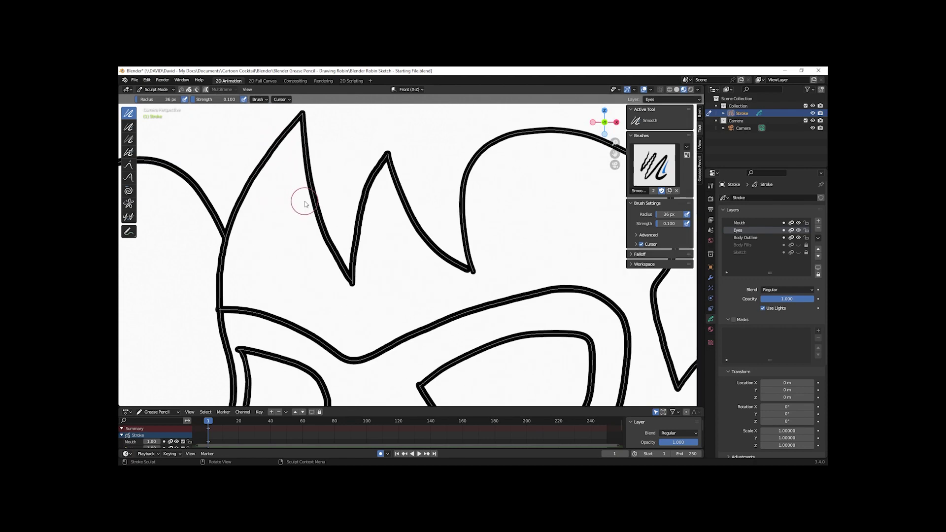
{"action": "scroll", "coordinate": [478, 272], "scroll_direction": "up", "scroll_amount": 8}
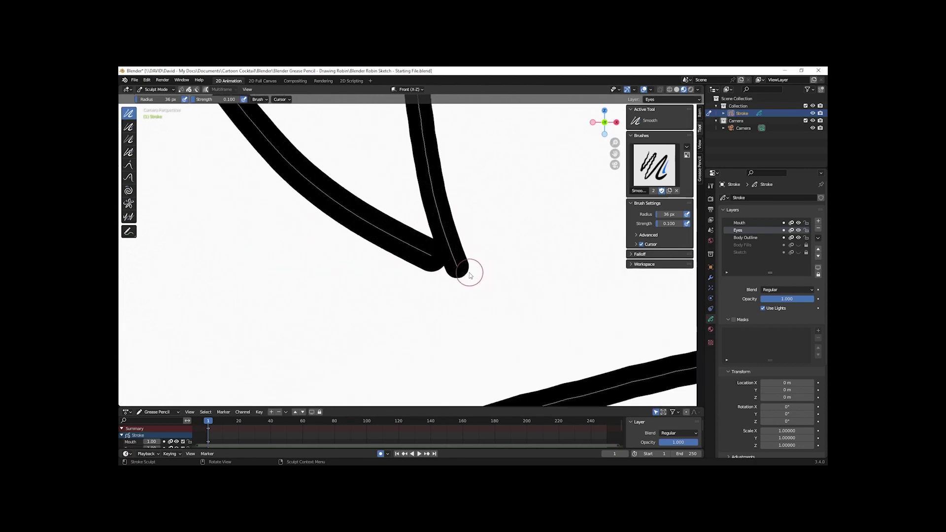
{"action": "left_click_drag", "start_coordinate": [408, 263], "coordinate": [449, 263]}
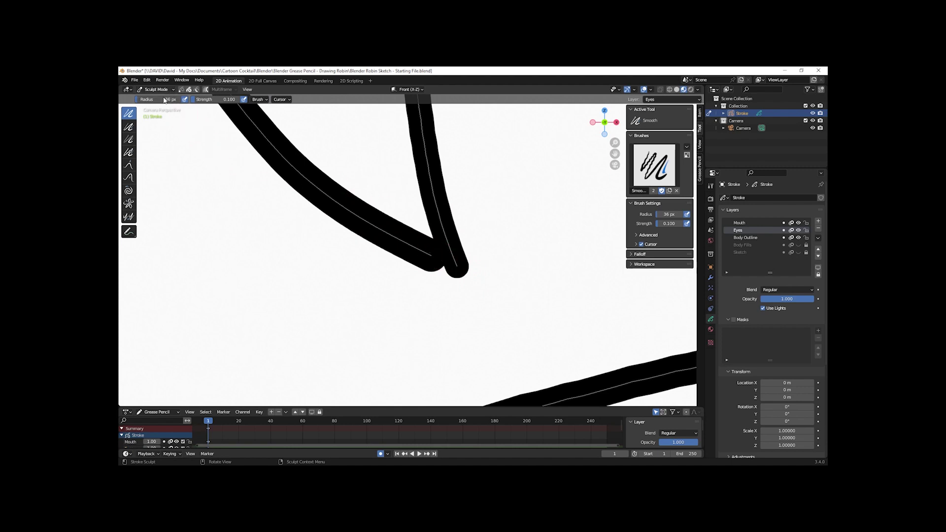
{"action": "left_click", "coordinate": [128, 165]}
{"action": "left_click_drag", "start_coordinate": [437, 257], "coordinate": [471, 263]}
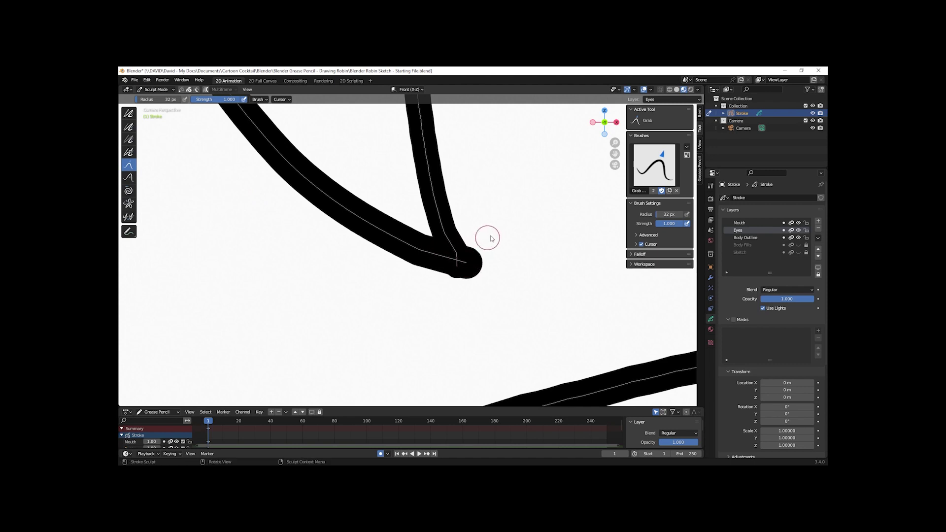
{"action": "left_click", "coordinate": [128, 114]}
{"action": "mouse_move", "coordinate": [463, 262]}
{"action": "left_mouse_down"}
{"action": "mouse_move", "coordinate": [449, 234]}
{"action": "mouse_move", "coordinate": [450, 243]}
{"action": "left_mouse_up"}
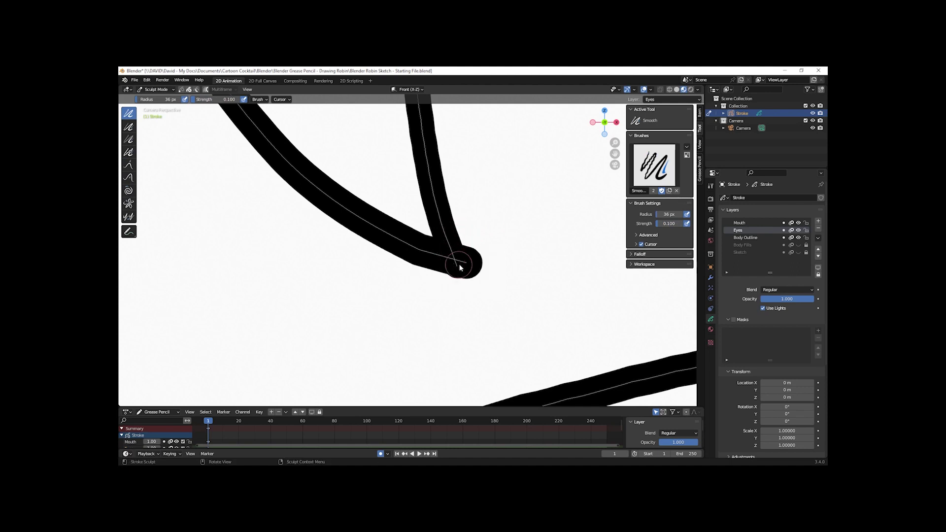
Step: Switch to Draw Mode and trim the overhanging line end at the fringe spike's tip with the Cutter
{"action": "left_click", "coordinate": [170, 90]}
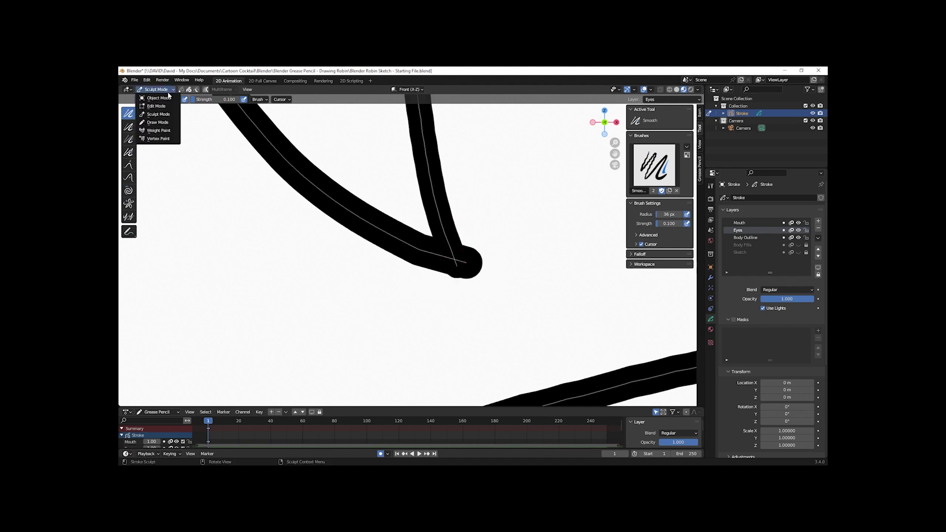
{"action": "left_click", "coordinate": [158, 122]}
{"action": "left_click", "coordinate": [129, 180]}
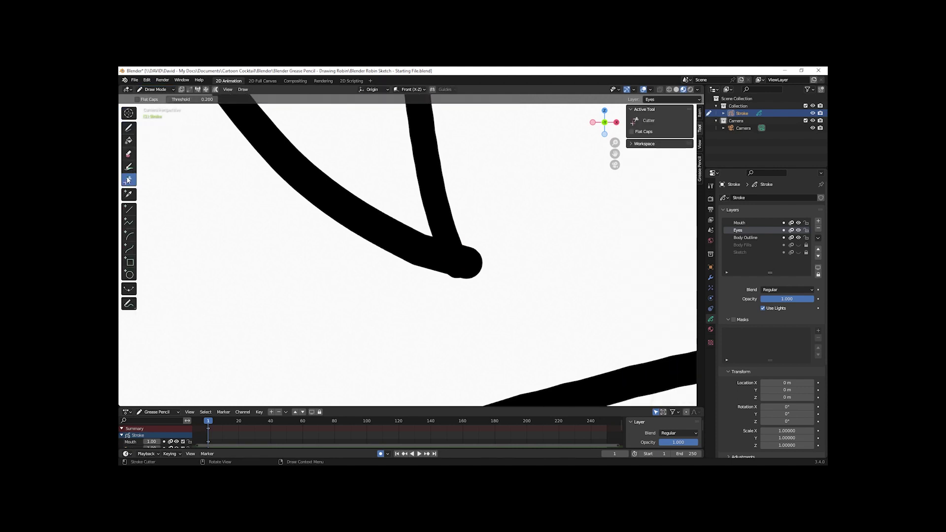
{"action": "left_click_drag", "start_coordinate": [468, 258], "coordinate": [489, 247]}
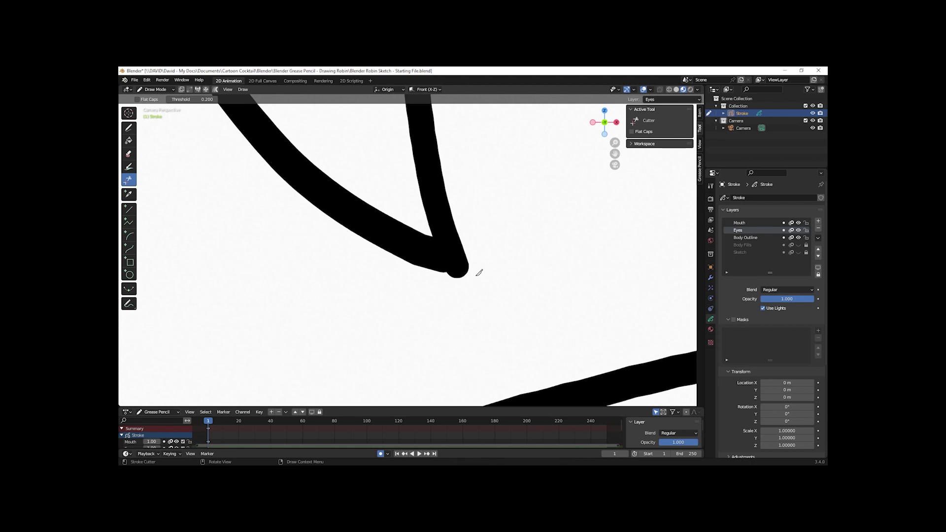
Step: Switch to Edit Mode with point selection and move the trimmed fringe line's end point onto the end of the meeting line
{"action": "key", "text": "ctrl+Tab"}
{"action": "left_click", "coordinate": [155, 90]}
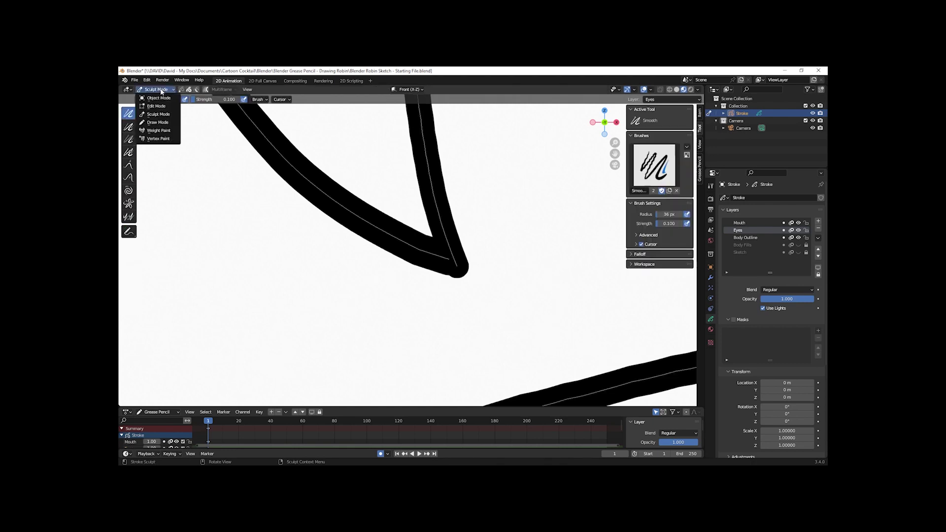
{"action": "left_click", "coordinate": [156, 106]}
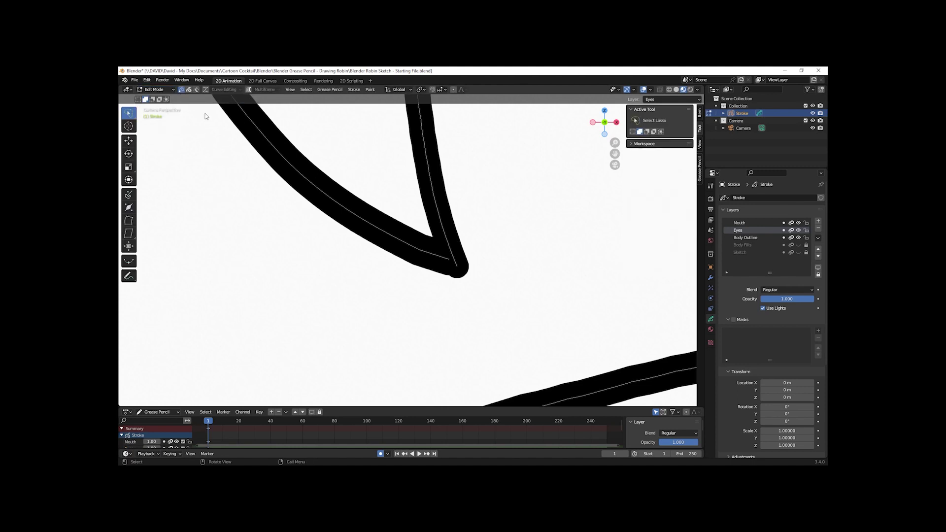
{"action": "left_click", "coordinate": [181, 89]}
{"action": "left_click_drag", "start_coordinate": [444, 252], "coordinate": [444, 274]}
{"action": "key", "text": "g"}
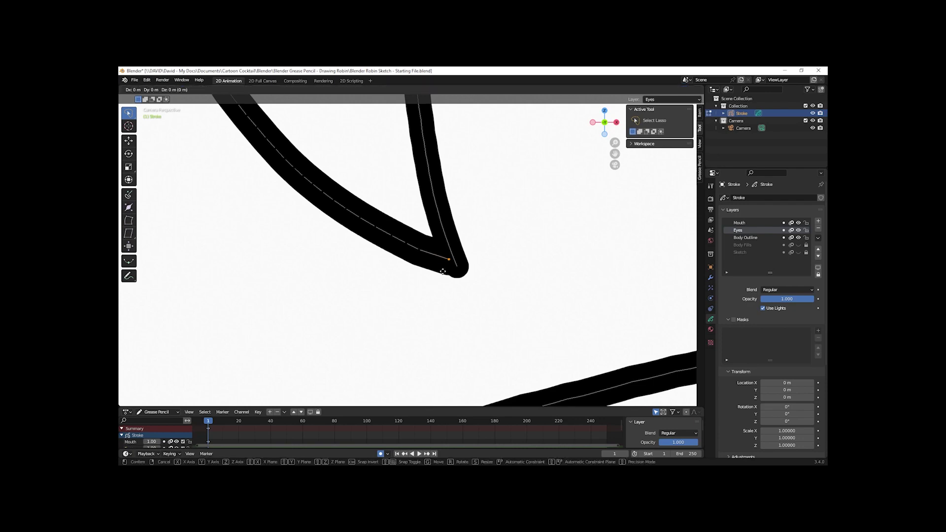
{"action": "left_click", "coordinate": [449, 275]}
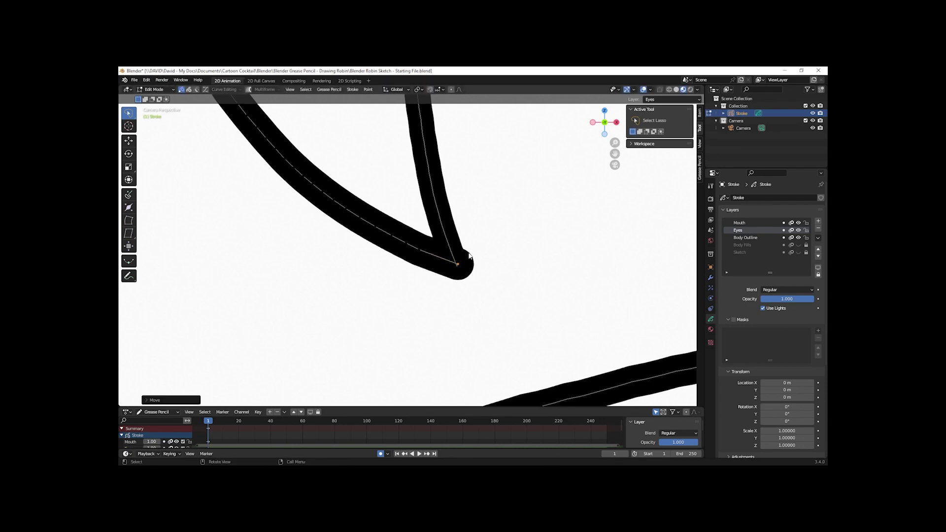
Step: Move the last two points of the upright fringe line so that it meets the other line cleanly at the spike's tip
{"action": "scroll", "coordinate": [486, 254], "scroll_direction": "down", "scroll_amount": 6}
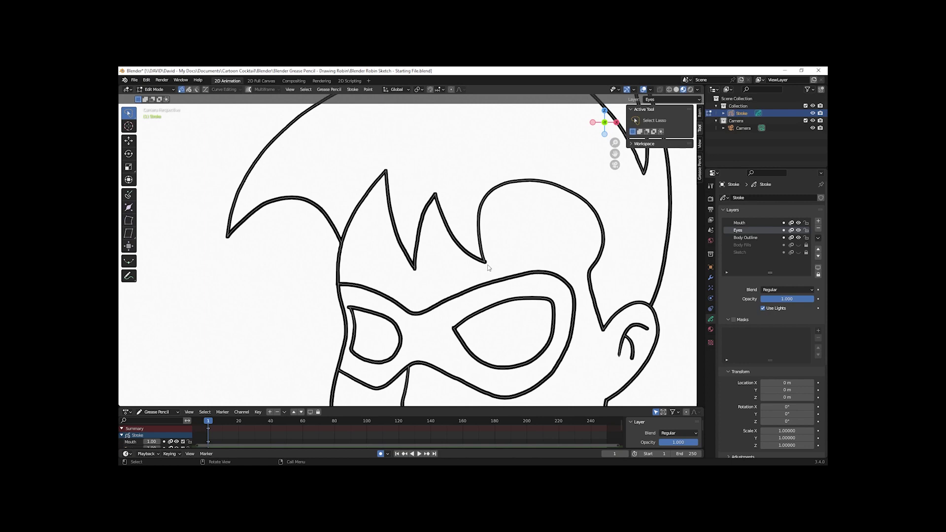
{"action": "scroll", "coordinate": [487, 266], "scroll_direction": "up", "scroll_amount": 3}
{"action": "scroll", "coordinate": [484, 264], "scroll_direction": "up", "scroll_amount": 4}
{"action": "key", "text": "g"}
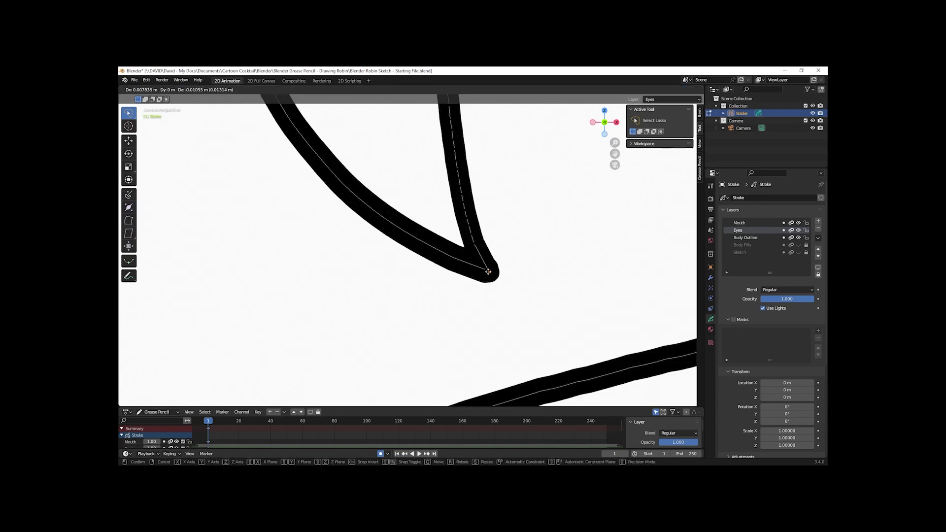
{"action": "left_click", "coordinate": [488, 272]}
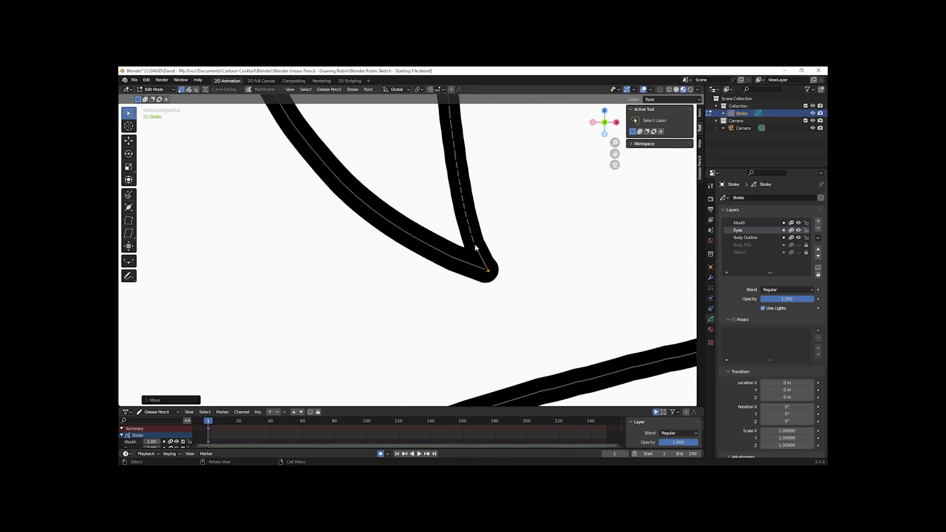
{"action": "left_click", "coordinate": [474, 243]}
{"action": "key", "text": "g"}
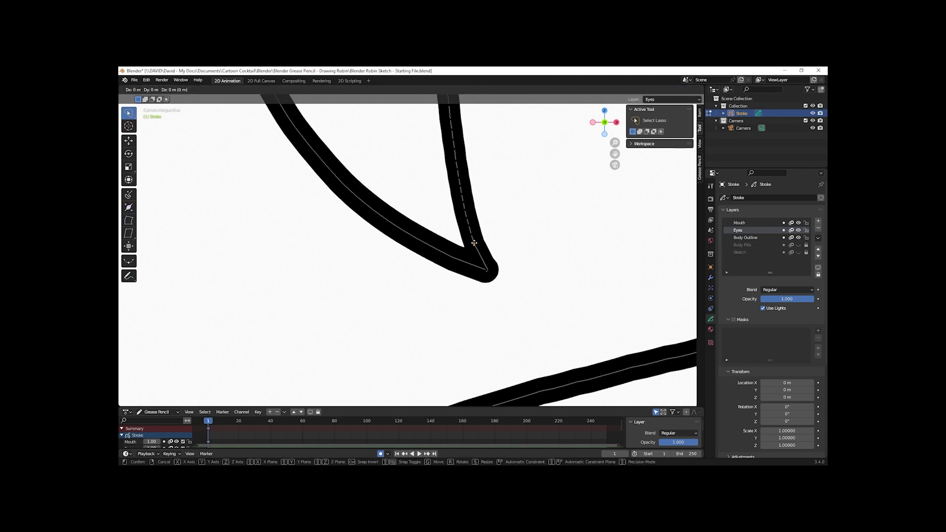
{"action": "left_click", "coordinate": [476, 245]}
{"action": "scroll", "coordinate": [506, 266], "scroll_direction": "down", "scroll_amount": 8}
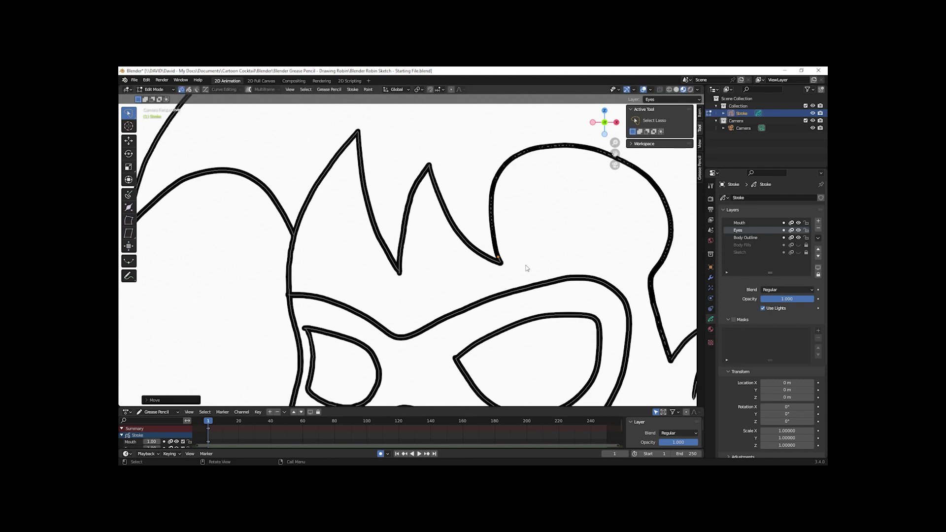
{"action": "scroll", "coordinate": [538, 242], "scroll_direction": "down", "scroll_amount": 4}
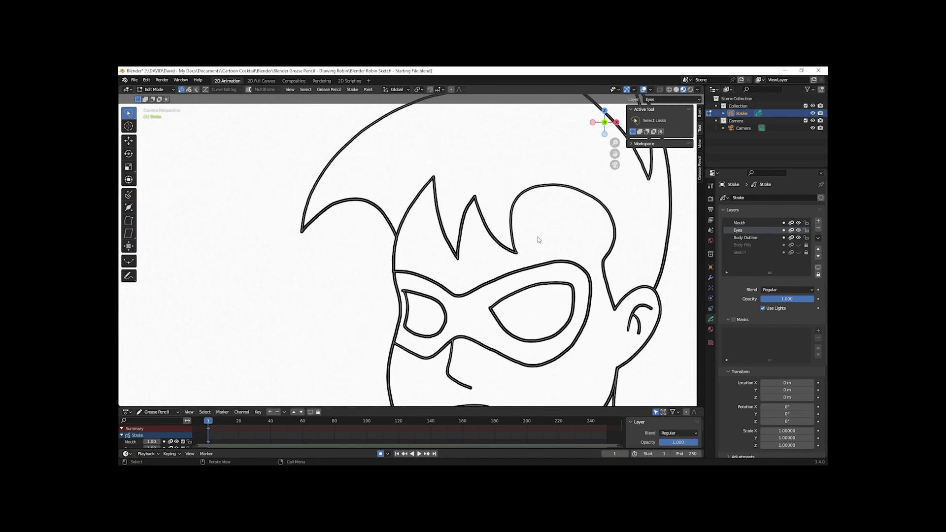
Step: Adjust the stroke end points at the next fringe spike above the mask's bridge so that its lines meet at the tip
{"action": "scroll", "coordinate": [474, 264], "scroll_direction": "up", "scroll_amount": 2}
{"action": "scroll", "coordinate": [472, 265], "scroll_direction": "down", "scroll_amount": 1}
{"action": "scroll", "coordinate": [469, 263], "scroll_direction": "up", "scroll_amount": 10}
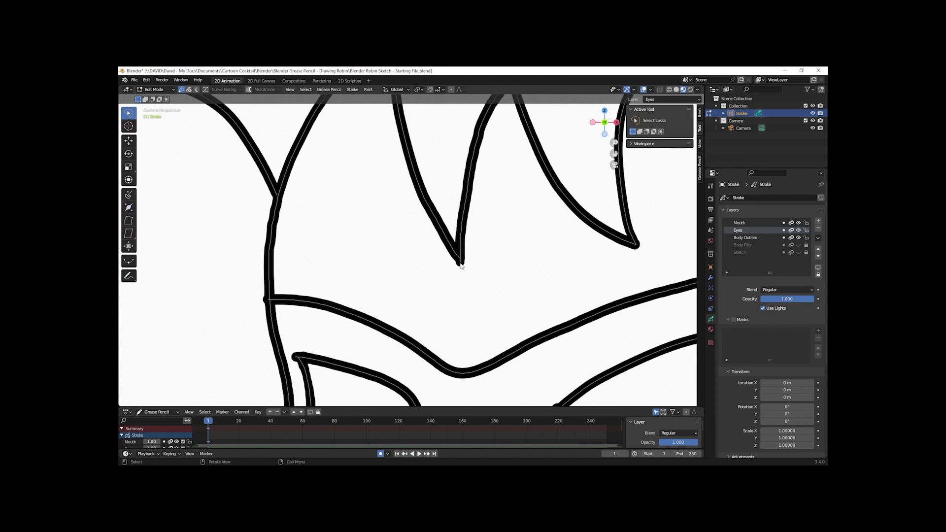
{"action": "scroll", "coordinate": [459, 255], "scroll_direction": "up", "scroll_amount": 1}
{"action": "left_click_drag", "start_coordinate": [456, 254], "coordinate": [458, 254]}
{"action": "key", "text": "g"}
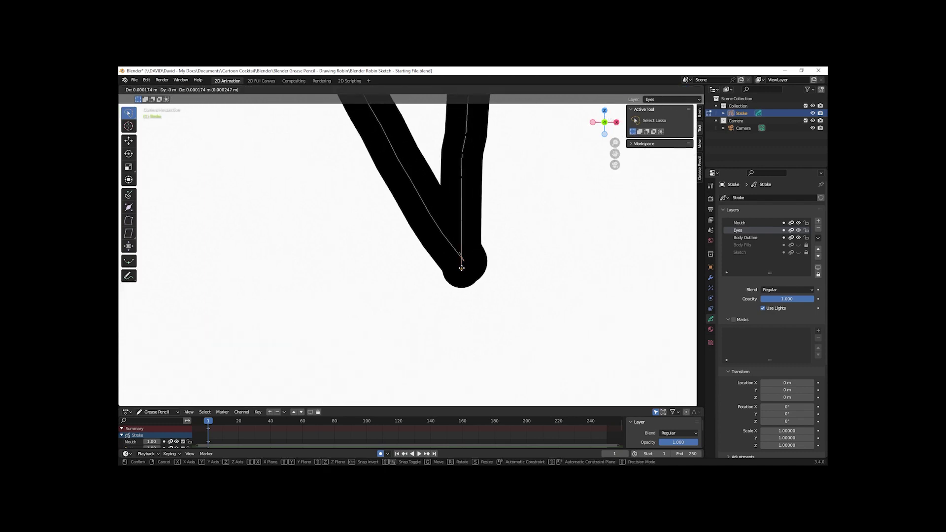
{"action": "key", "text": "Escape"}
{"action": "scroll", "coordinate": [387, 259], "scroll_direction": "down", "scroll_amount": 6}
{"action": "scroll", "coordinate": [387, 259], "scroll_direction": "up", "scroll_amount": 2}
{"action": "key", "text": "g"}
{"action": "left_click", "coordinate": [387, 259]}
{"action": "scroll", "coordinate": [412, 282], "scroll_direction": "up", "scroll_amount": 1}
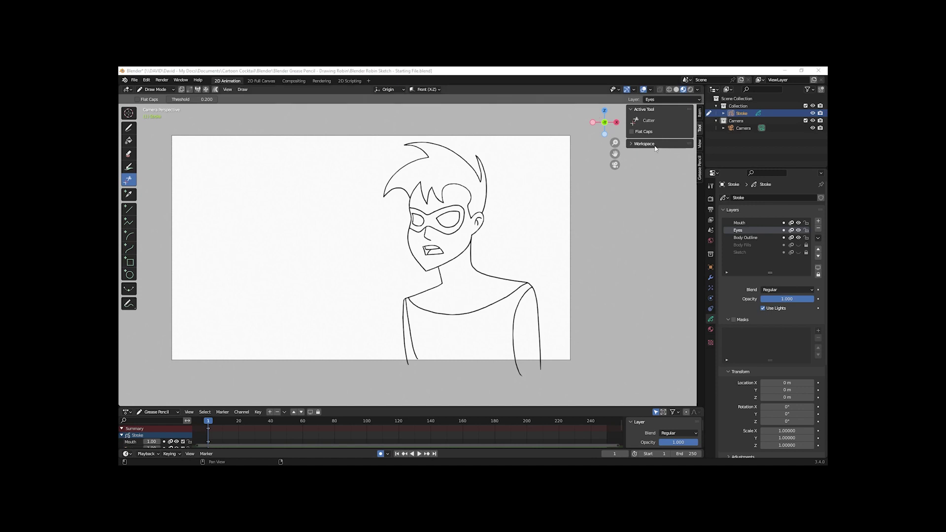
Step: Make Body Outline the active layer and choose the Circle tool for the chest emblem
{"action": "left_click", "coordinate": [743, 238]}
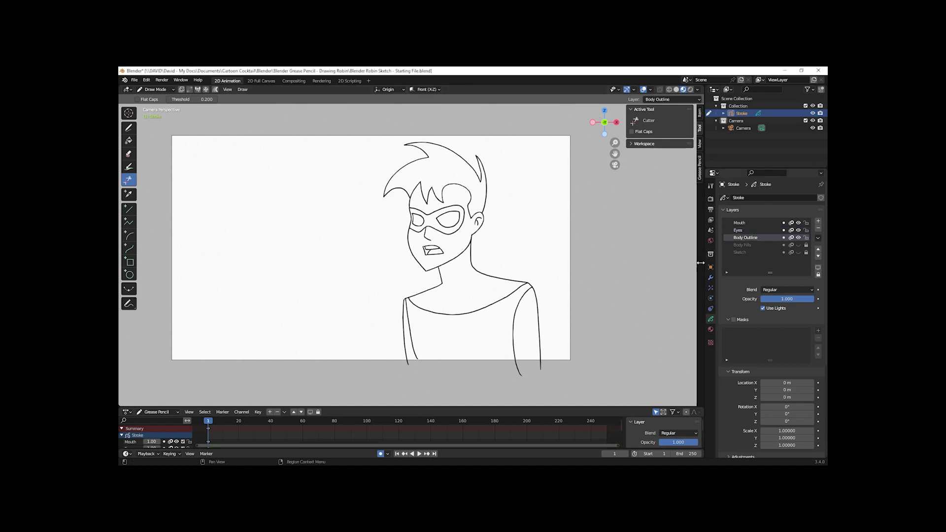
{"action": "scroll", "coordinate": [498, 347], "scroll_direction": "up", "scroll_amount": 6}
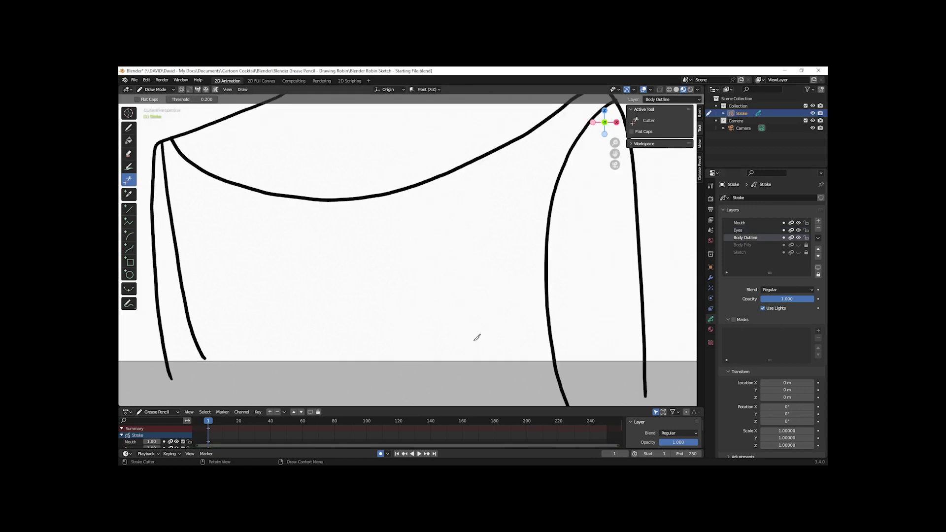
{"action": "left_click", "coordinate": [130, 275]}
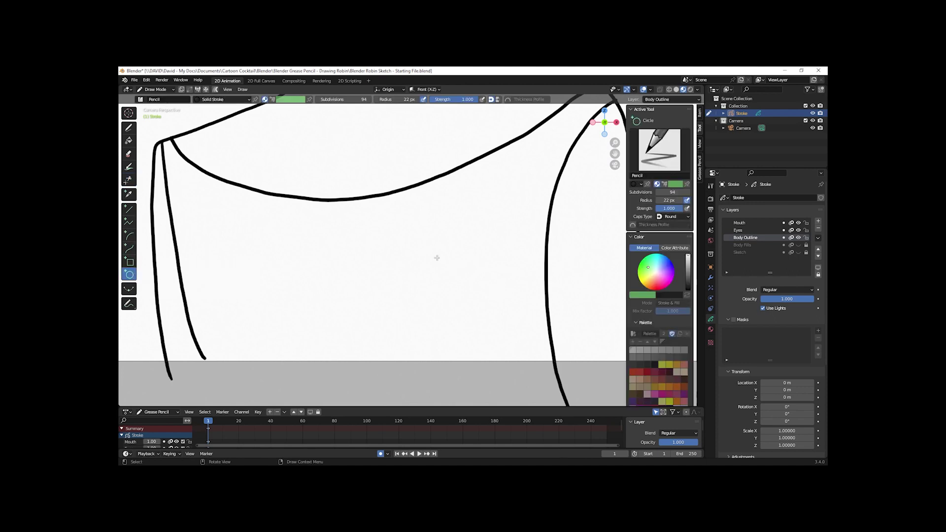
{"action": "left_click_drag", "start_coordinate": [423, 248], "coordinate": [487, 280]}
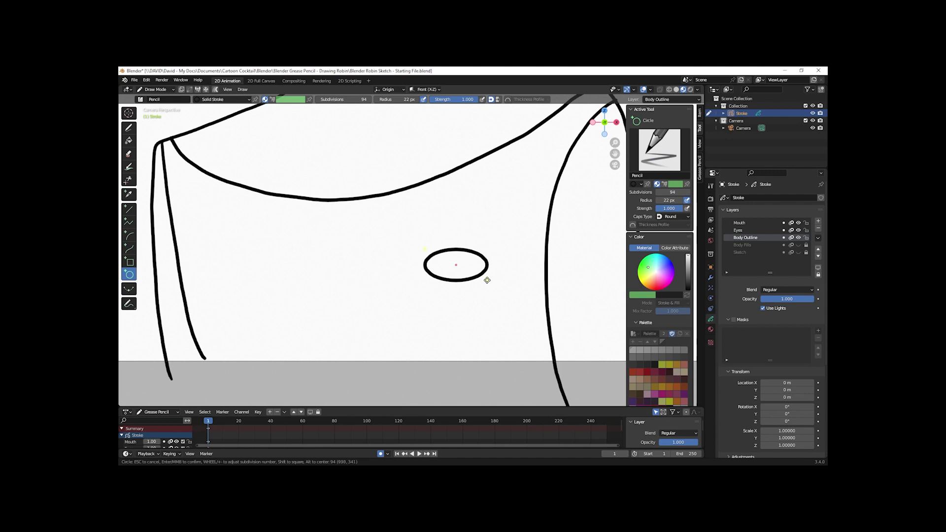
{"action": "key", "text": "Return"}
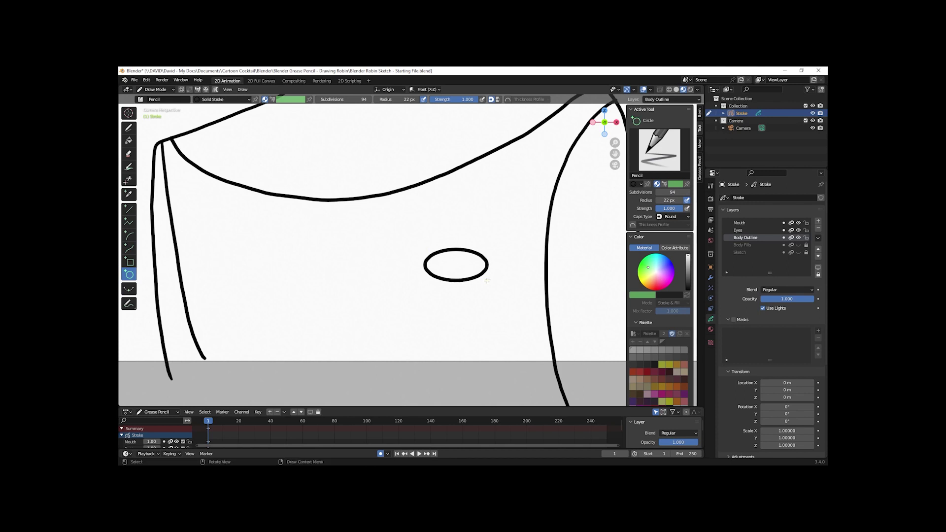
{"action": "key", "text": "ctrl+z"}
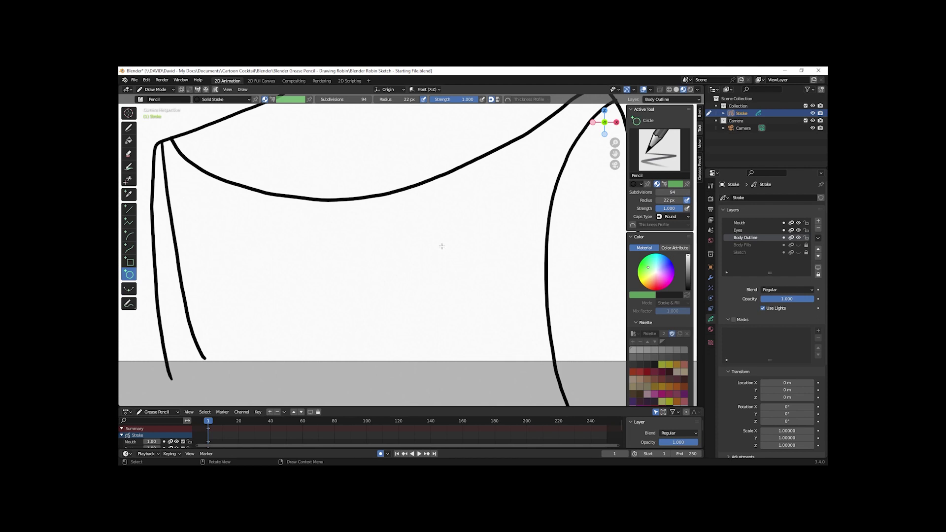
{"action": "left_click_drag", "start_coordinate": [440, 245], "coordinate": [516, 328]}
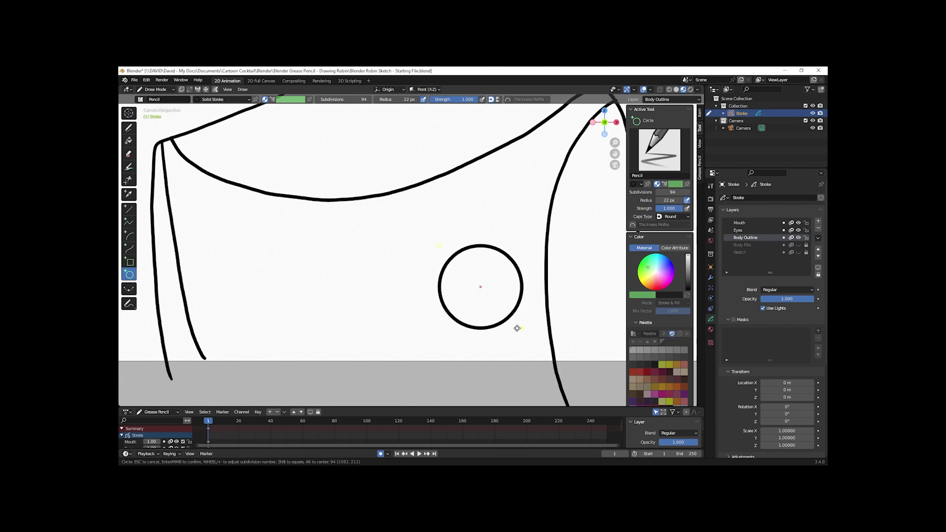
{"action": "key", "text": "Return"}
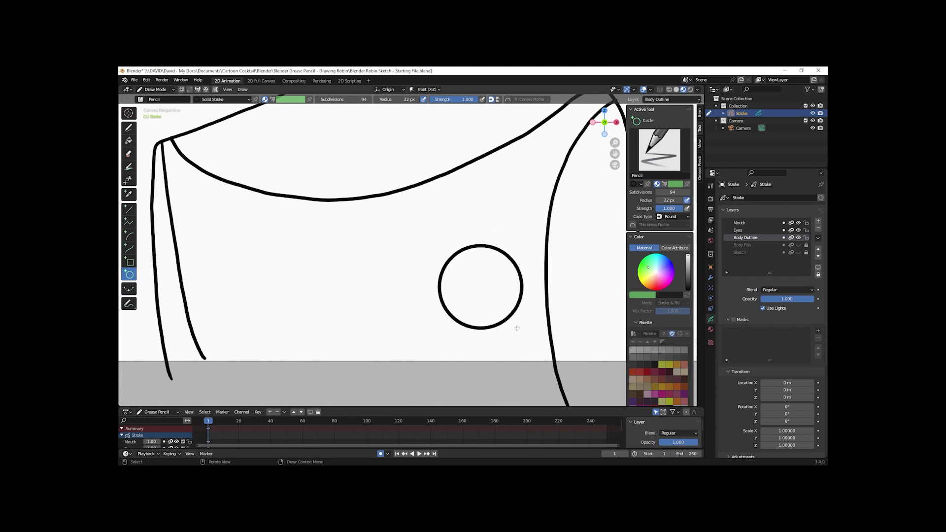
{"action": "key", "text": "ctrl+z"}
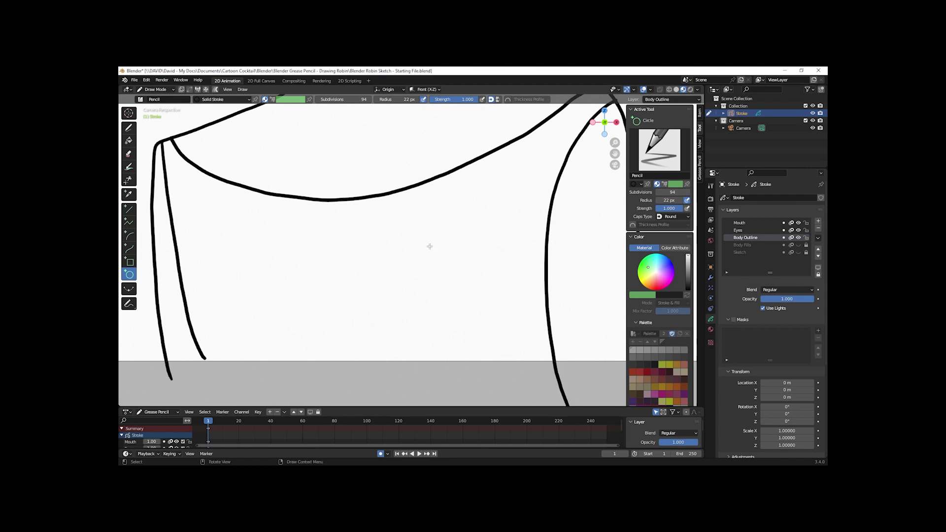
Step: Draw a perfect circle on the chest below the collar line, and in Edit Mode move it about 0.04 m along X and -0.06 m along Z
{"action": "left_click_drag", "start_coordinate": [438, 257], "coordinate": [472, 304]}
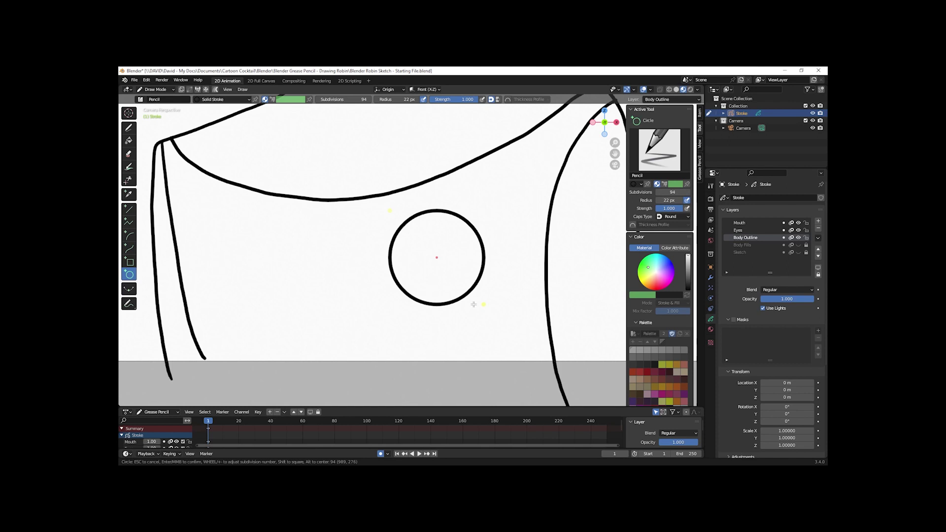
{"action": "key", "text": "Return"}
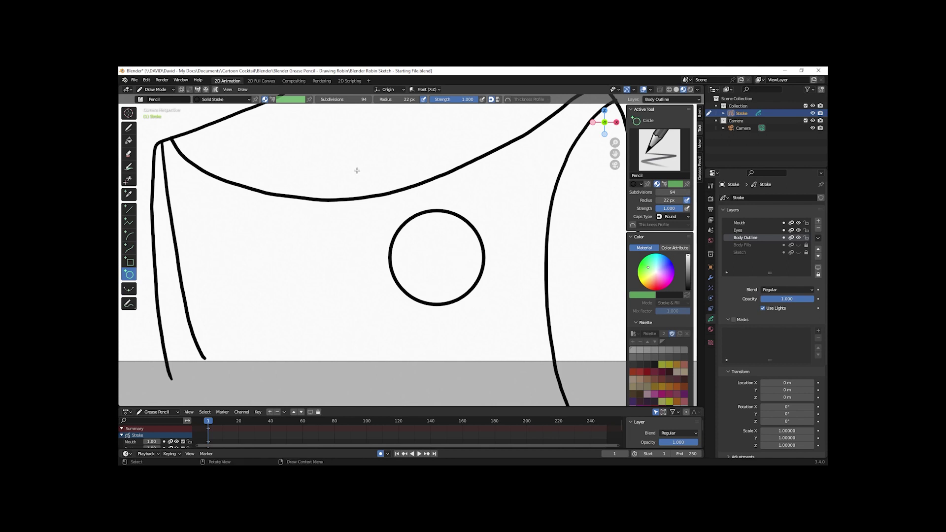
{"action": "left_click", "coordinate": [157, 89]}
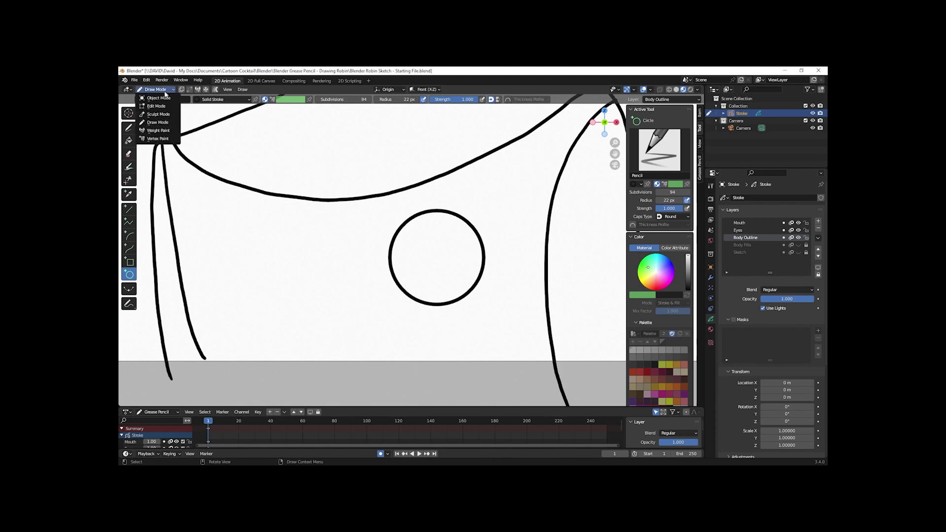
{"action": "left_click", "coordinate": [156, 106]}
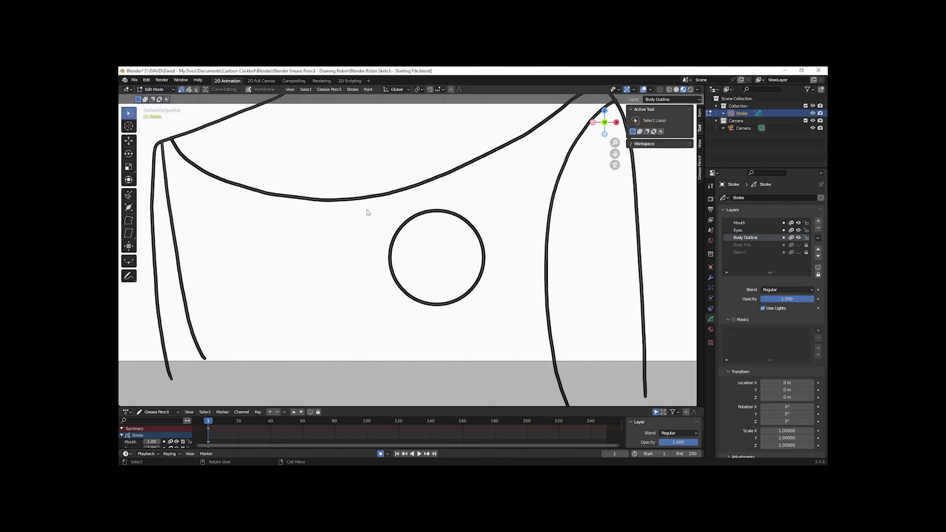
{"action": "left_click_drag", "start_coordinate": [368, 207], "coordinate": [441, 255]}
{"action": "left_click_drag", "start_coordinate": [503, 261], "coordinate": [504, 261]}
{"action": "mouse_move", "coordinate": [519, 215]}
{"action": "left_mouse_down"}
{"action": "mouse_move", "coordinate": [437, 203]}
{"action": "mouse_move", "coordinate": [364, 241]}
{"action": "mouse_move", "coordinate": [429, 355]}
{"action": "mouse_move", "coordinate": [487, 278]}
{"action": "mouse_move", "coordinate": [487, 242]}
{"action": "left_mouse_up"}
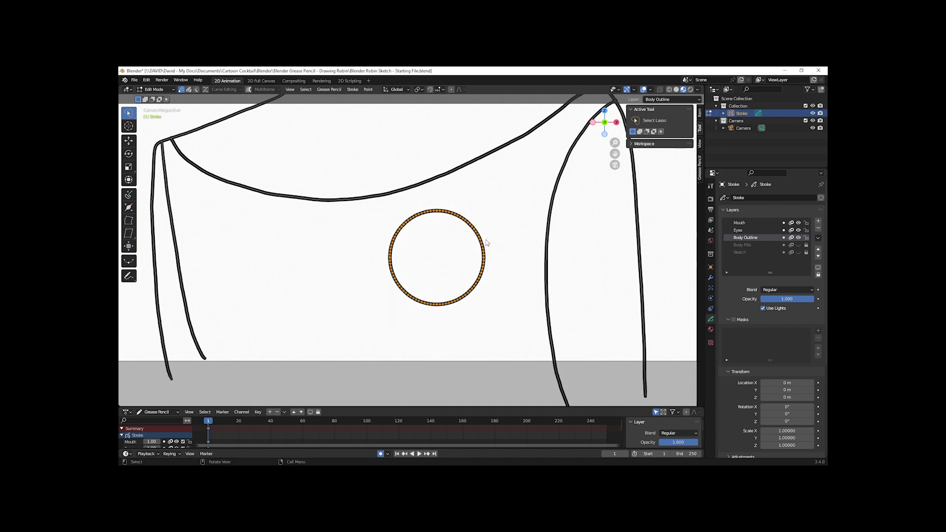
{"action": "key", "text": "g"}
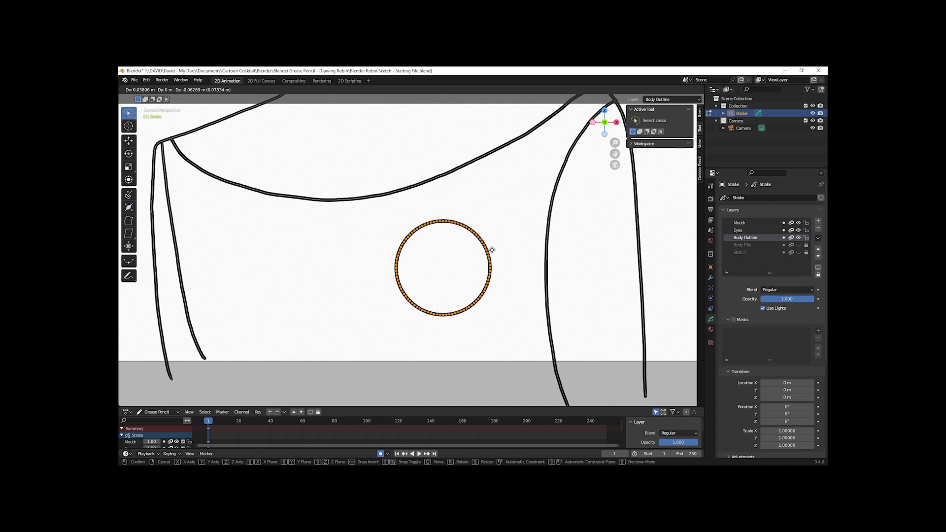
{"action": "left_click", "coordinate": [491, 250]}
{"action": "left_click", "coordinate": [521, 242]}
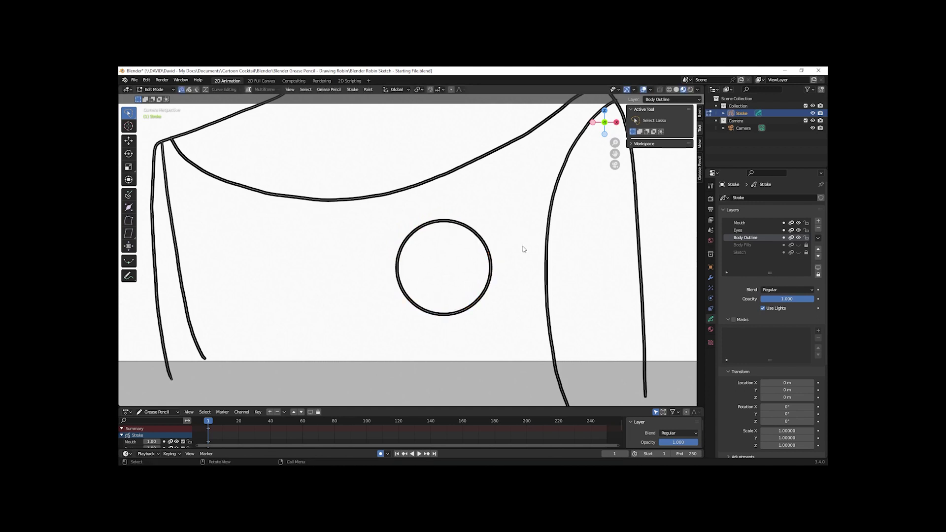
Step: Switch to Draw Mode and draw a thin horizontal rectangle on the chest beside the emblem circle with the Box tool
{"action": "left_click", "coordinate": [154, 89]}
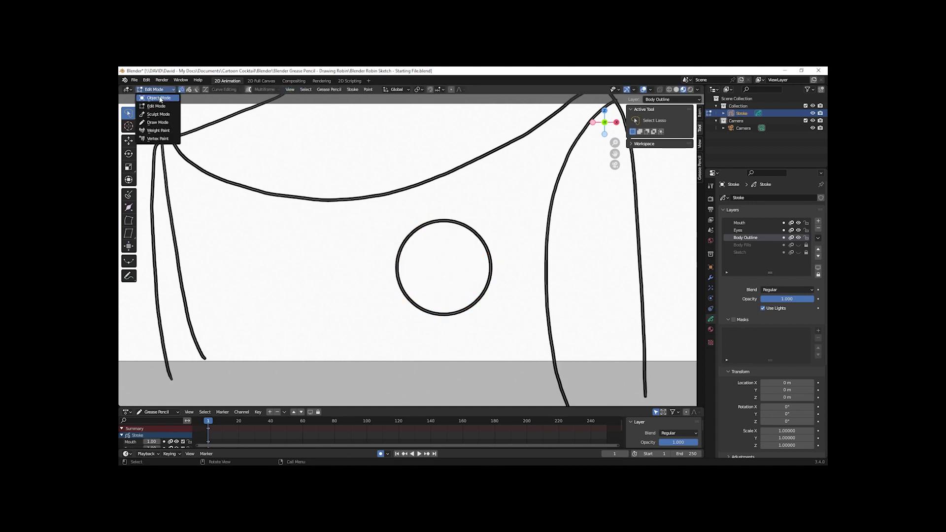
{"action": "left_click", "coordinate": [161, 123]}
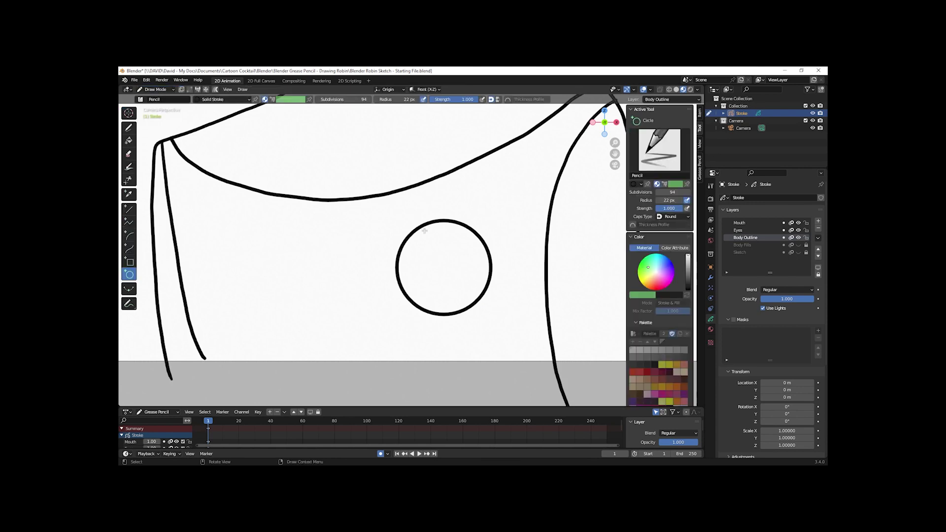
{"action": "left_click", "coordinate": [130, 262]}
{"action": "left_click_drag", "start_coordinate": [276, 238], "coordinate": [357, 255]}
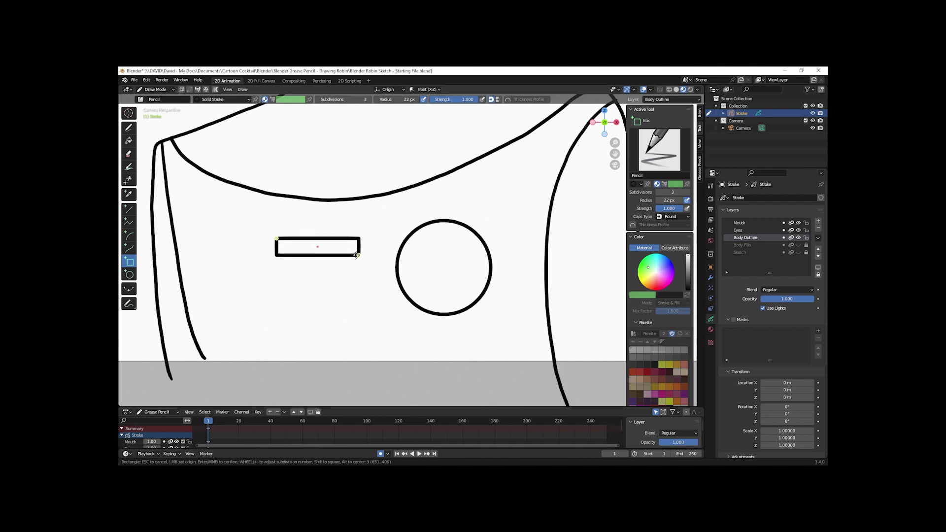
{"action": "key", "text": "Return"}
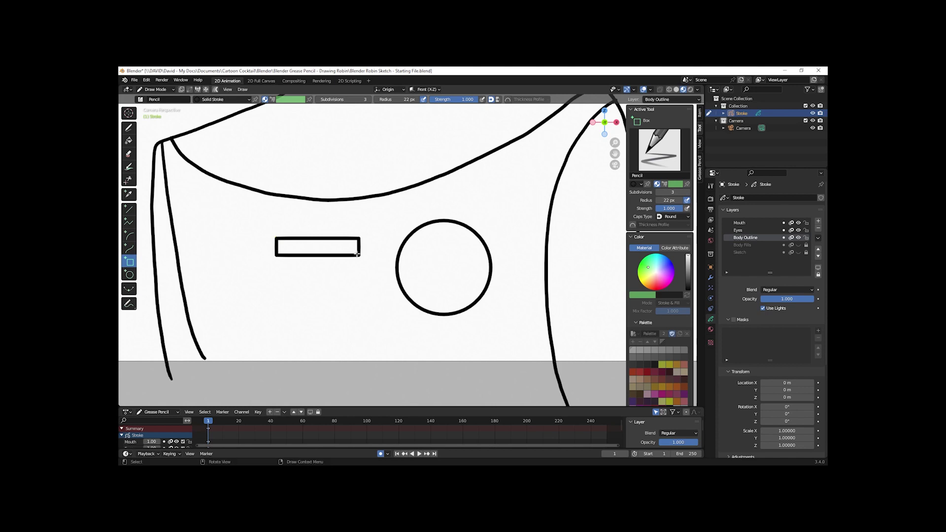
Step: In Edit Mode, select the whole rectangle and narrow it along the X axis to about 0.79 of its width
{"action": "scroll", "coordinate": [357, 254], "scroll_direction": "down", "scroll_amount": 4}
{"action": "scroll", "coordinate": [345, 266], "scroll_direction": "up", "scroll_amount": 5}
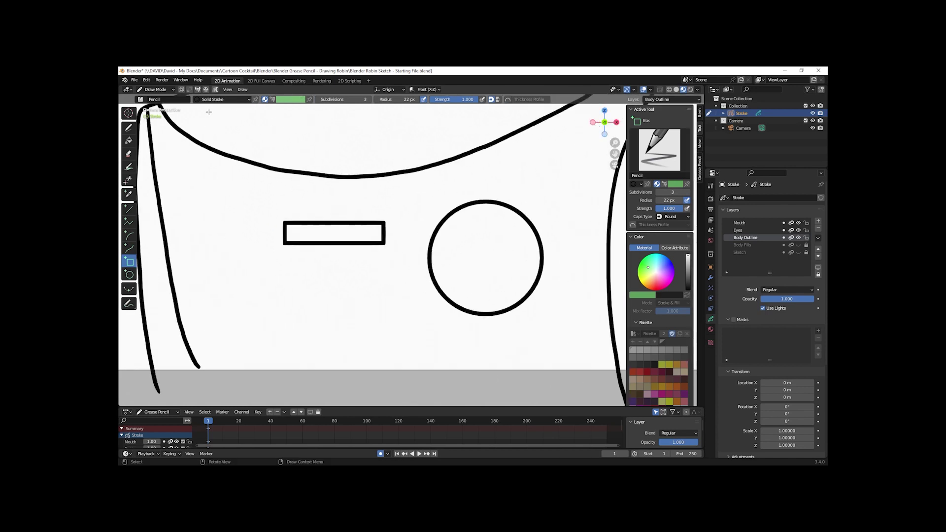
{"action": "left_click", "coordinate": [156, 89]}
{"action": "left_click", "coordinate": [155, 103]}
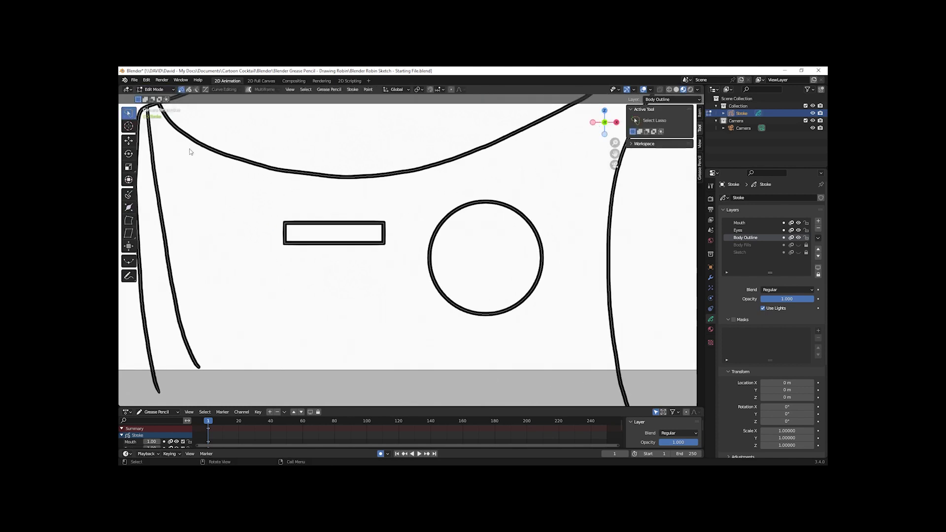
{"action": "mouse_move", "coordinate": [272, 203]}
{"action": "left_mouse_down"}
{"action": "mouse_move", "coordinate": [377, 207]}
{"action": "mouse_move", "coordinate": [288, 288]}
{"action": "mouse_move", "coordinate": [279, 253]}
{"action": "mouse_move", "coordinate": [414, 228]}
{"action": "mouse_move", "coordinate": [272, 255]}
{"action": "mouse_move", "coordinate": [286, 255]}
{"action": "left_mouse_up"}
{"action": "key", "text": "s"}
{"action": "key", "text": "x"}
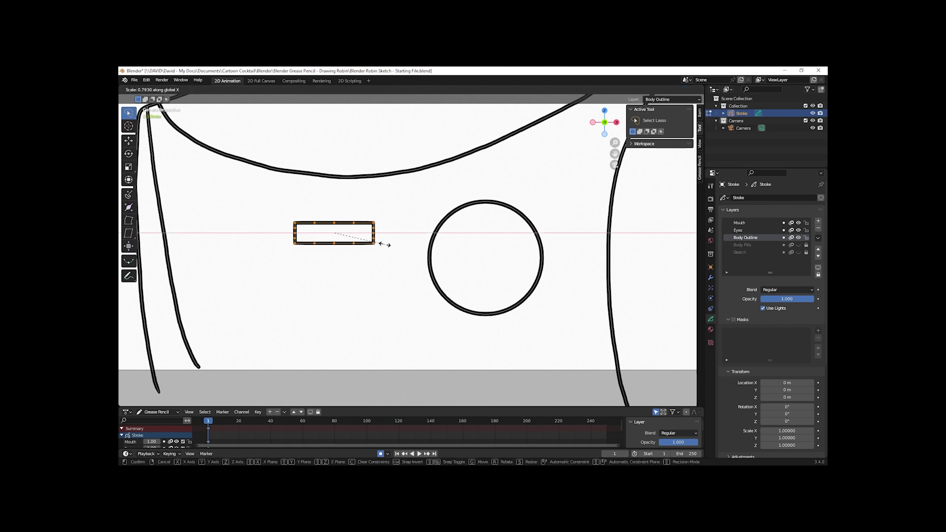
{"action": "left_click", "coordinate": [384, 244]}
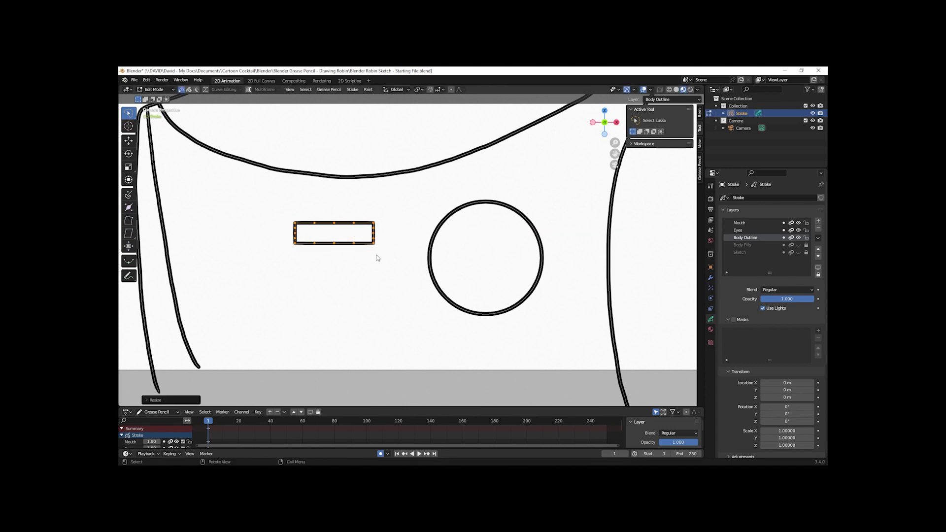
{"action": "left_click", "coordinate": [393, 229]}
Step: Duplicate the rectangle and place the copy directly below it along the Z axis
{"action": "scroll", "coordinate": [384, 249], "scroll_direction": "down", "scroll_amount": 5}
{"action": "scroll", "coordinate": [384, 248], "scroll_direction": "up", "scroll_amount": 6}
{"action": "scroll", "coordinate": [402, 197], "scroll_direction": "down", "scroll_amount": 1}
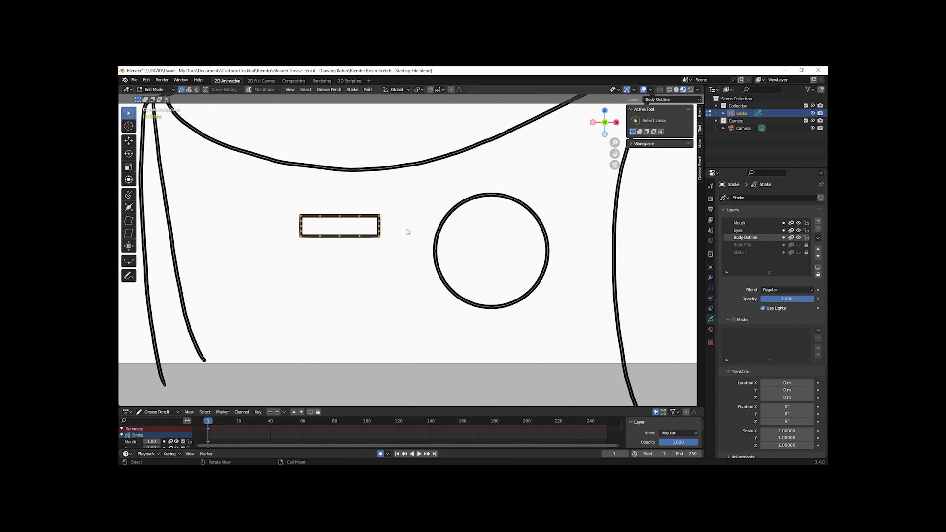
{"action": "mouse_move", "coordinate": [403, 202]}
{"action": "left_mouse_down"}
{"action": "mouse_move", "coordinate": [357, 197]}
{"action": "mouse_move", "coordinate": [252, 232]}
{"action": "mouse_move", "coordinate": [370, 264]}
{"action": "mouse_move", "coordinate": [399, 230]}
{"action": "left_mouse_up"}
{"action": "key", "text": "g"}
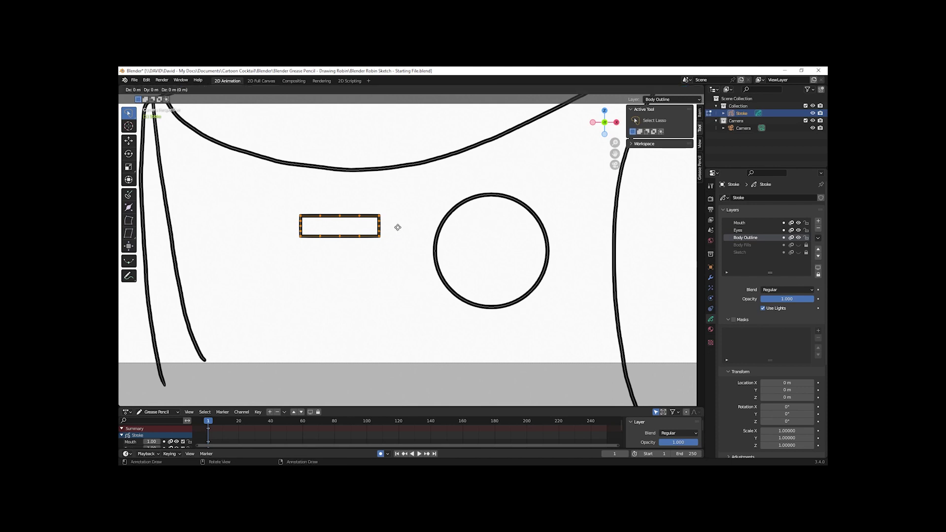
{"action": "key", "text": "z"}
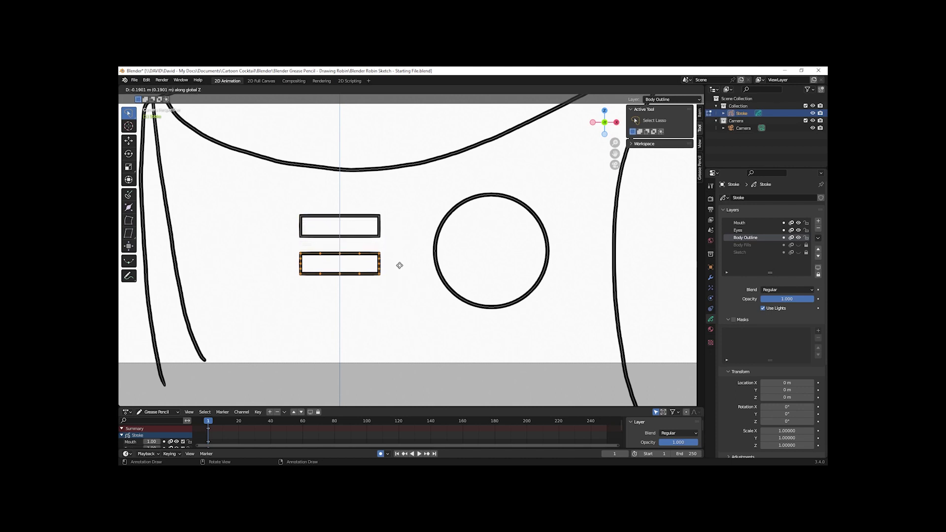
{"action": "left_click", "coordinate": [403, 261]}
Step: Duplicate the lower rectangle straight down along the Z axis to complete an evenly spaced column of three
{"action": "key", "text": "shift+d"}
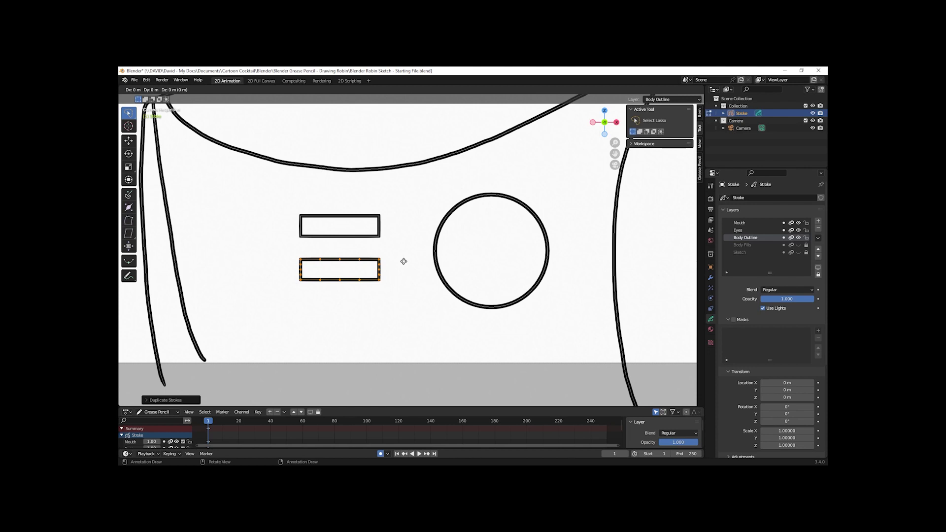
{"action": "key", "text": "z"}
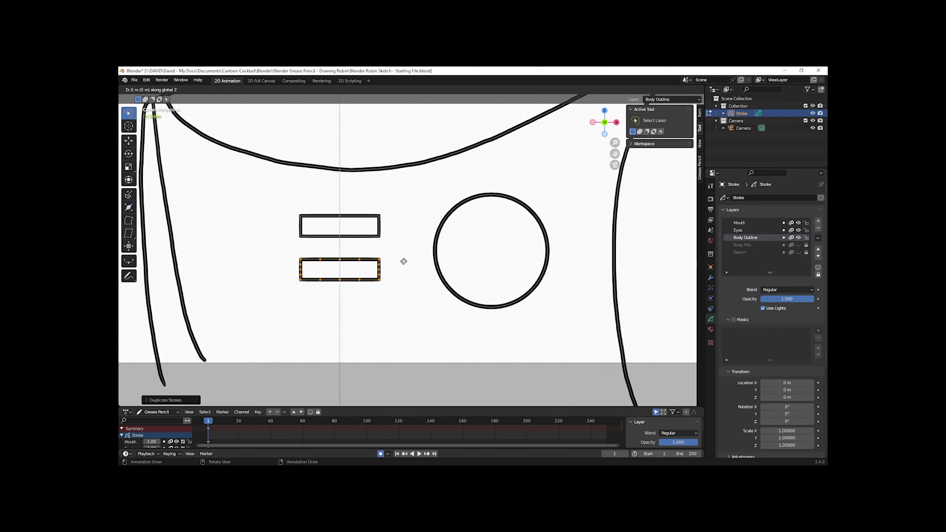
{"action": "left_click", "coordinate": [410, 302]}
{"action": "left_click", "coordinate": [434, 323]}
Step: Select all three rectangles and move them about 0.10 m along X toward the circle and 0.08 m up along Z
{"action": "scroll", "coordinate": [434, 323], "scroll_direction": "down", "scroll_amount": 5}
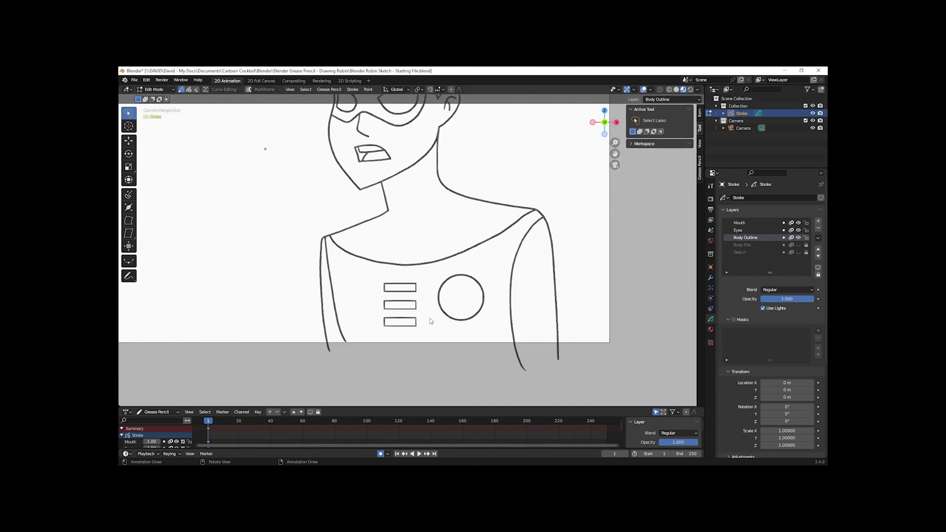
{"action": "scroll", "coordinate": [429, 319], "scroll_direction": "up", "scroll_amount": 2}
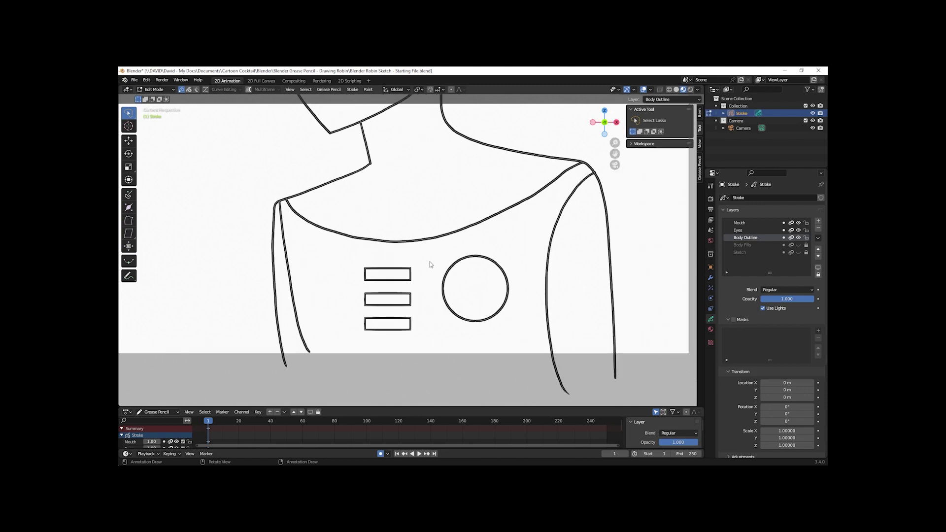
{"action": "mouse_move", "coordinate": [429, 253]}
{"action": "left_mouse_down"}
{"action": "mouse_move", "coordinate": [353, 270]}
{"action": "mouse_move", "coordinate": [346, 303]}
{"action": "mouse_move", "coordinate": [380, 353]}
{"action": "mouse_move", "coordinate": [418, 333]}
{"action": "mouse_move", "coordinate": [421, 314]}
{"action": "left_mouse_up"}
{"action": "key", "text": "g"}
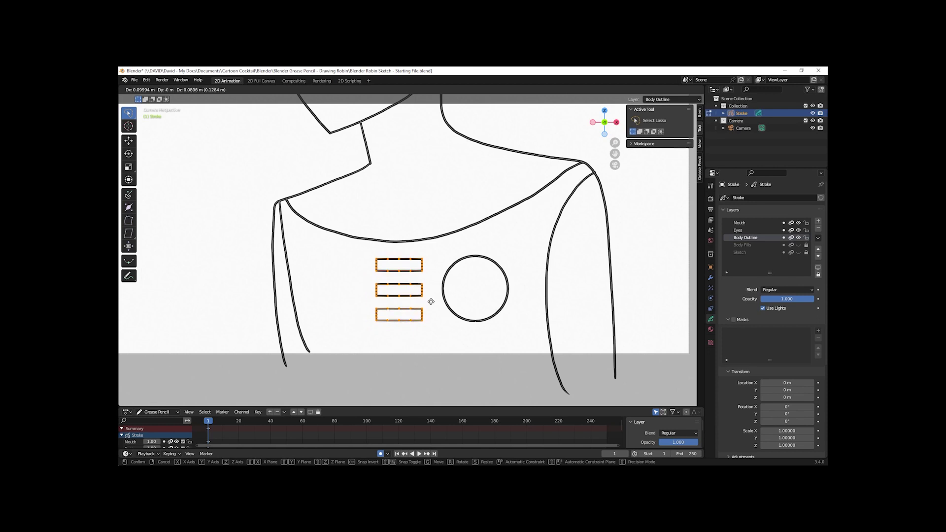
{"action": "left_click", "coordinate": [431, 302]}
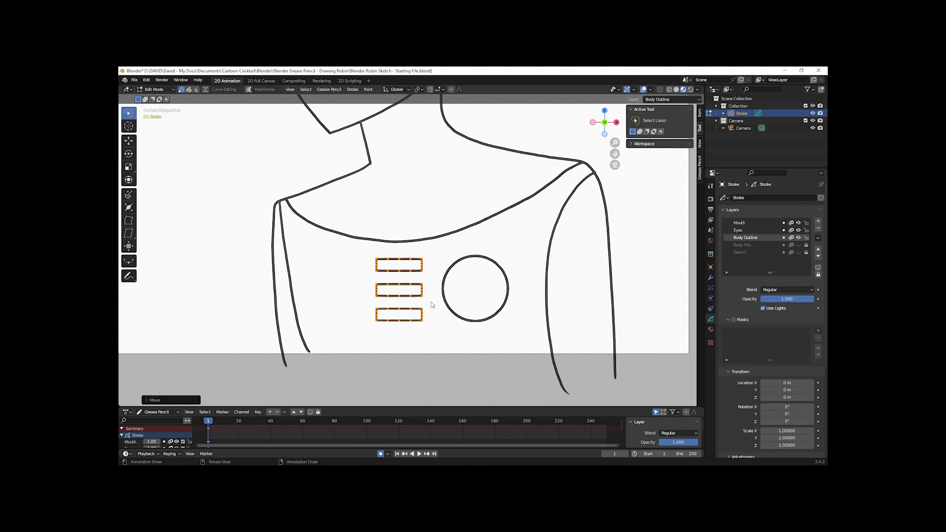
{"action": "left_click", "coordinate": [427, 335]}
{"action": "scroll", "coordinate": [428, 336], "scroll_direction": "down", "scroll_amount": 6}
{"action": "left_click", "coordinate": [468, 381]}
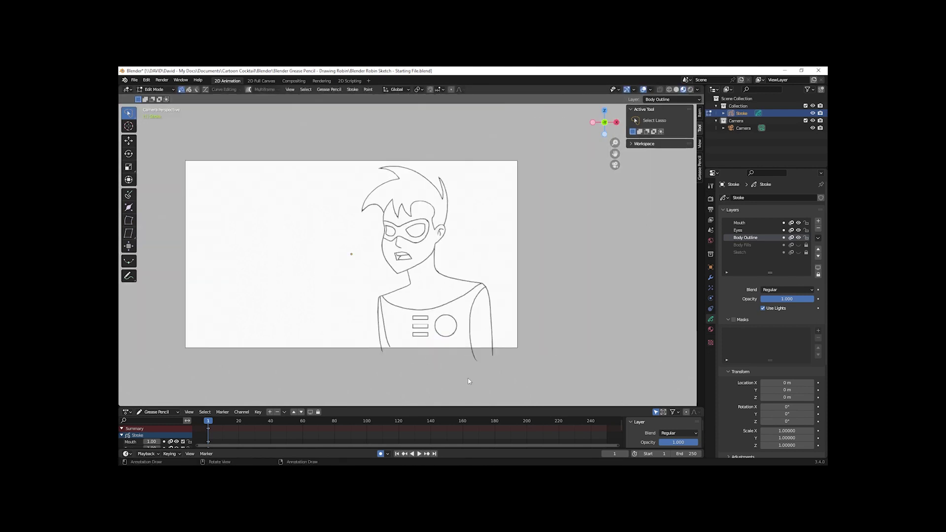
{"action": "scroll", "coordinate": [421, 349], "scroll_direction": "up", "scroll_amount": 6}
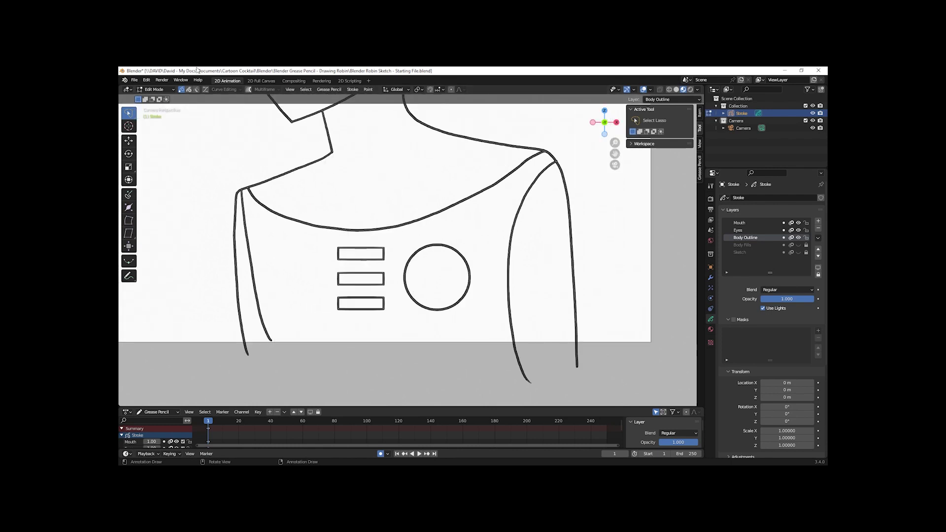
Step: In Draw Mode, draw the outer contours of a block letter R across the chest circle, overshooting its edge
{"action": "left_click", "coordinate": [169, 89]}
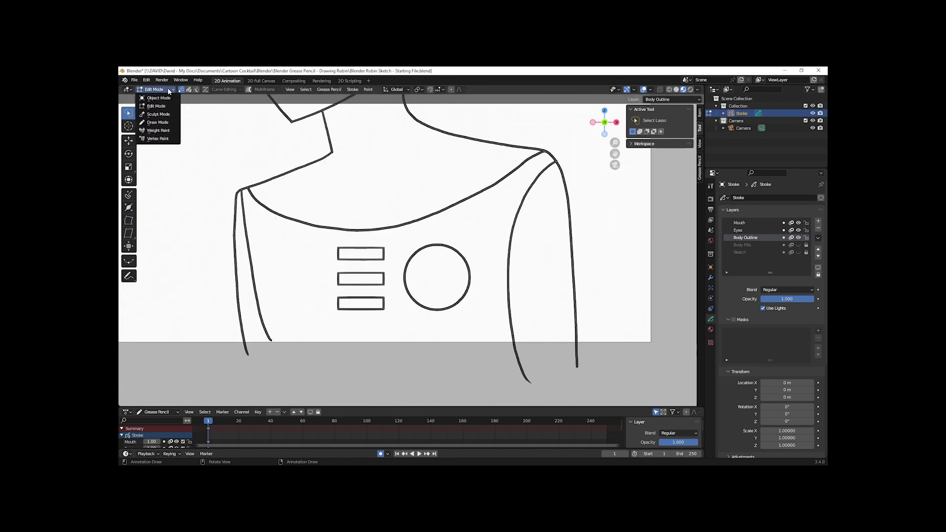
{"action": "left_click", "coordinate": [152, 117]}
{"action": "scroll", "coordinate": [399, 278], "scroll_direction": "up", "scroll_amount": 6}
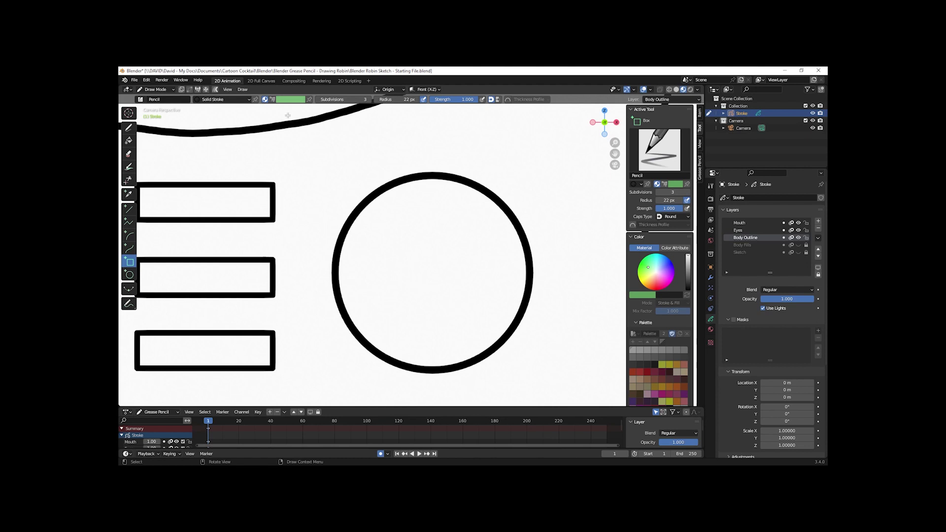
{"action": "left_click", "coordinate": [129, 128]}
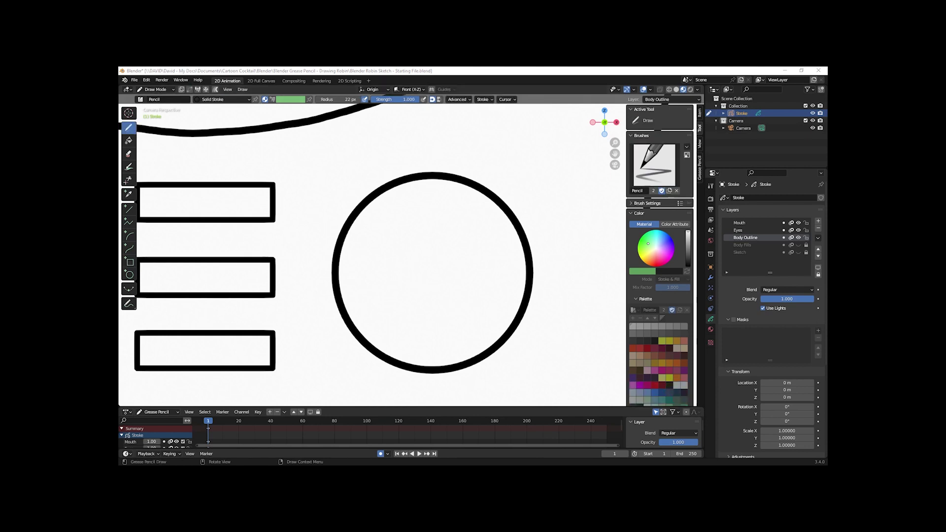
{"action": "mouse_move", "coordinate": [322, 227]}
{"action": "left_mouse_down"}
{"action": "mouse_move", "coordinate": [500, 276]}
{"action": "mouse_move", "coordinate": [530, 361]}
{"action": "left_mouse_up"}
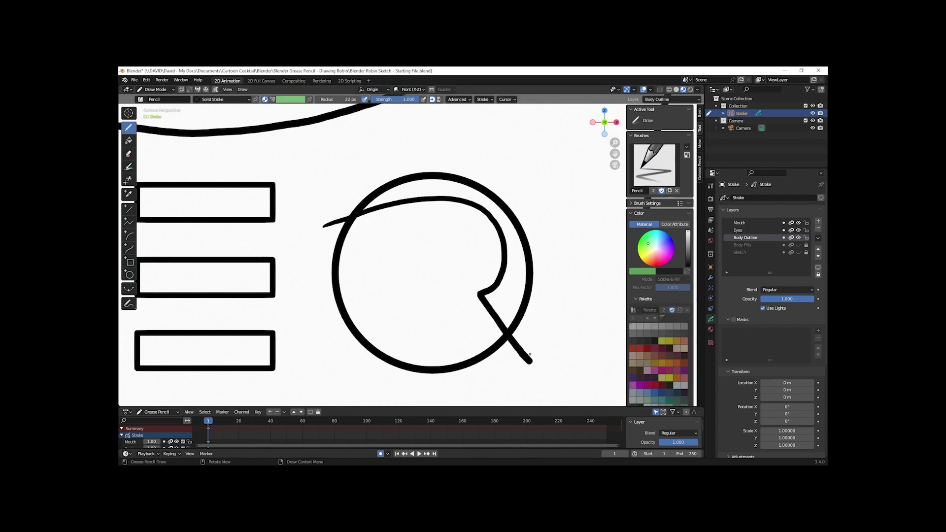
{"action": "left_click_drag", "start_coordinate": [323, 252], "coordinate": [392, 380]}
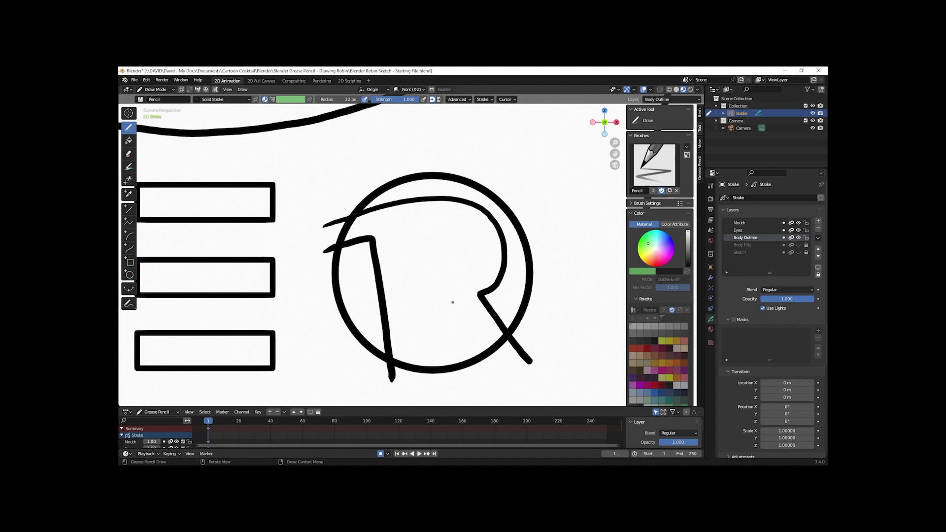
Step: Draw the closed inner loop of the R and the inner edges of its legs, with ends running past the circle
{"action": "mouse_move", "coordinate": [402, 293]}
{"action": "left_mouse_down"}
{"action": "mouse_move", "coordinate": [390, 230]}
{"action": "mouse_move", "coordinate": [403, 294]}
{"action": "left_mouse_up"}
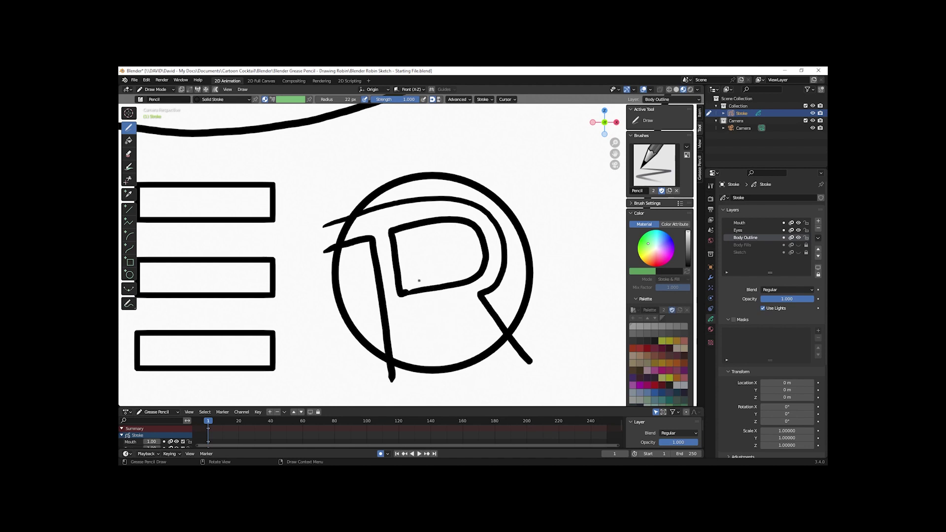
{"action": "left_click_drag", "start_coordinate": [453, 295], "coordinate": [495, 368]}
{"action": "mouse_move", "coordinate": [408, 308]}
{"action": "left_mouse_down"}
{"action": "mouse_move", "coordinate": [417, 377]}
{"action": "mouse_move", "coordinate": [447, 307]}
{"action": "mouse_move", "coordinate": [472, 303]}
{"action": "left_mouse_up"}
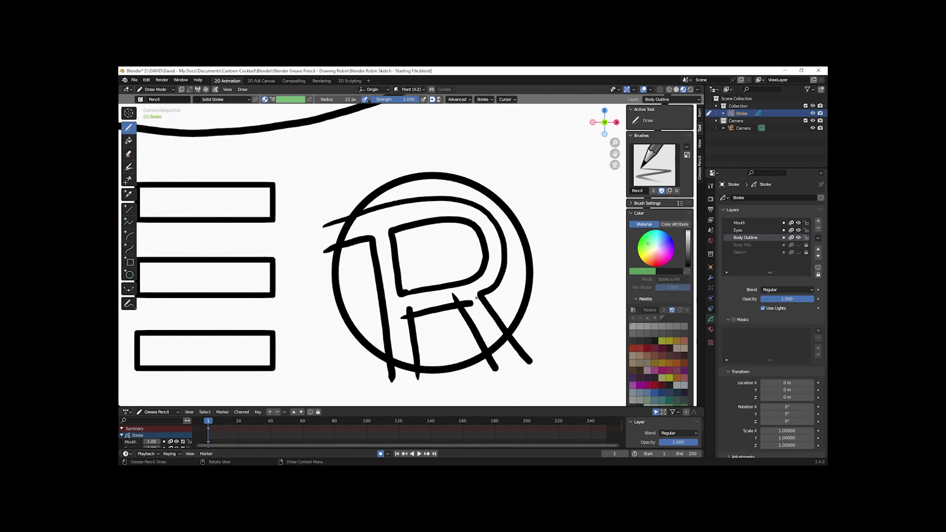
Step: Use the Cutter to trim all R line ends outside the circle and the overshoots at the inner leg corners
{"action": "left_click", "coordinate": [129, 179]}
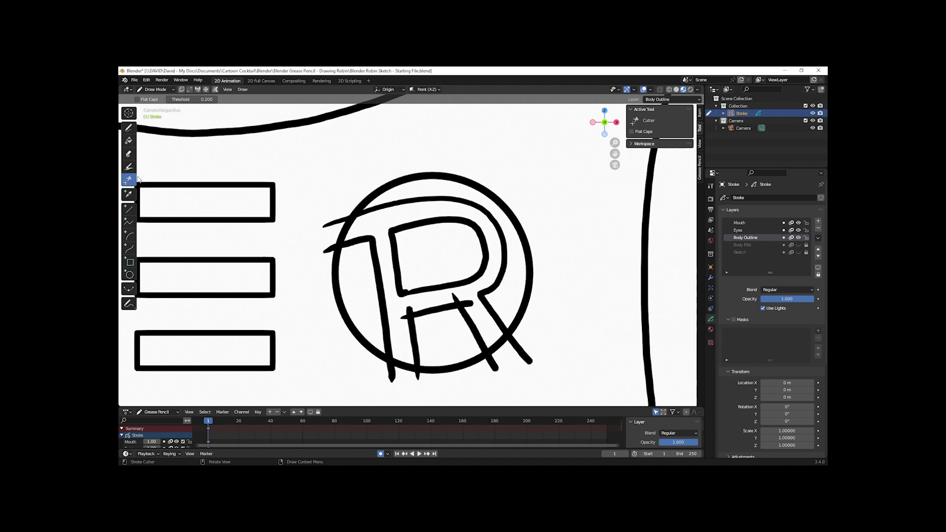
{"action": "left_click", "coordinate": [335, 222]}
{"action": "left_click", "coordinate": [329, 247]}
{"action": "left_click", "coordinate": [405, 315]}
{"action": "left_click", "coordinate": [519, 350]}
{"action": "left_click", "coordinate": [490, 362]}
{"action": "left_click", "coordinate": [416, 375]}
{"action": "left_click", "coordinate": [392, 375]}
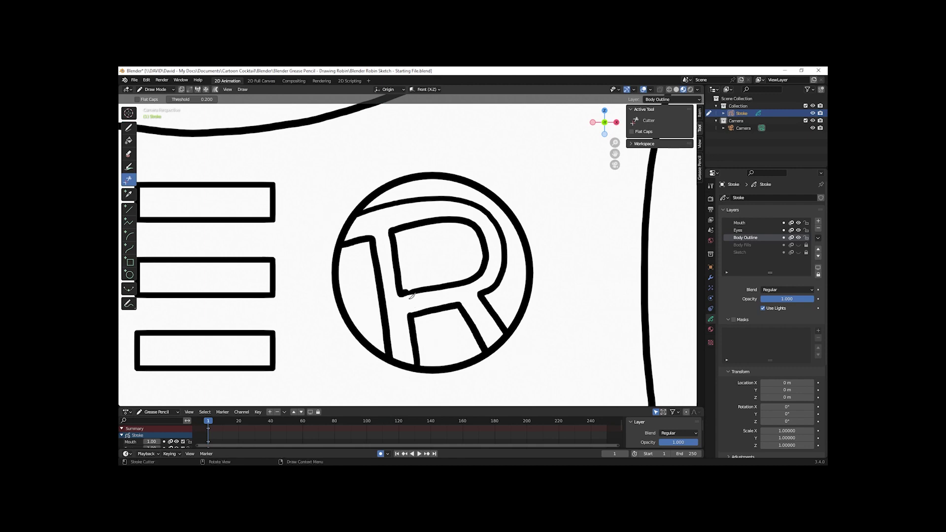
Step: In Edit Mode, delete the overlapping points at the lower corner of the R's inner loop
{"action": "scroll", "coordinate": [412, 296], "scroll_direction": "up", "scroll_amount": 8}
{"action": "key", "text": "ctrl+Tab"}
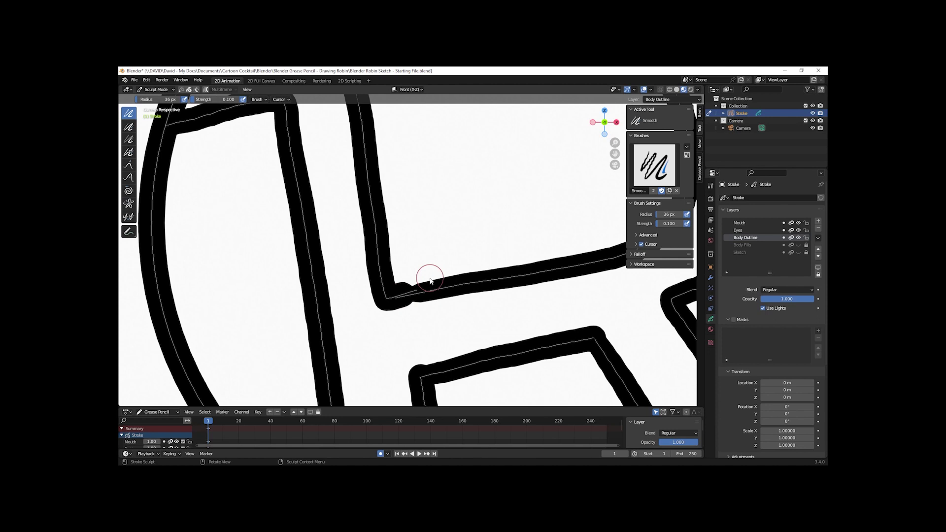
{"action": "left_click", "coordinate": [155, 89]}
{"action": "left_click", "coordinate": [163, 109]}
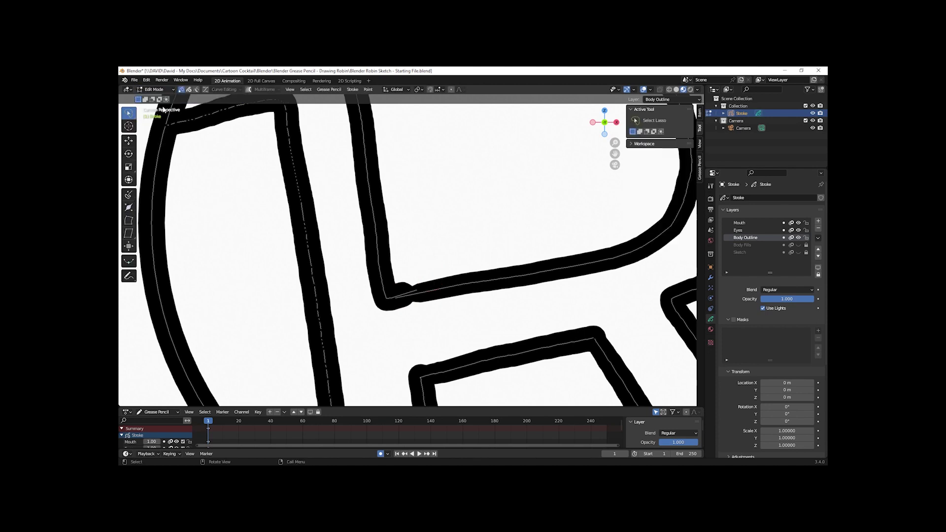
{"action": "left_click", "coordinate": [417, 301]}
{"action": "key", "text": "x"}
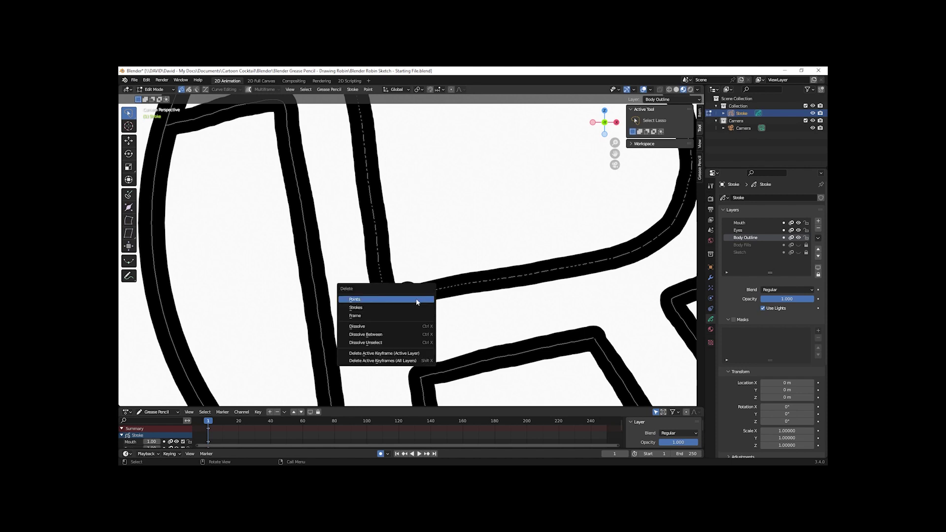
{"action": "left_click", "coordinate": [417, 301]}
{"action": "mouse_move", "coordinate": [400, 294]}
{"action": "left_mouse_down"}
{"action": "mouse_move", "coordinate": [382, 304]}
{"action": "mouse_move", "coordinate": [392, 311]}
{"action": "left_mouse_up"}
{"action": "key", "text": "x"}
{"action": "left_click", "coordinate": [391, 309]}
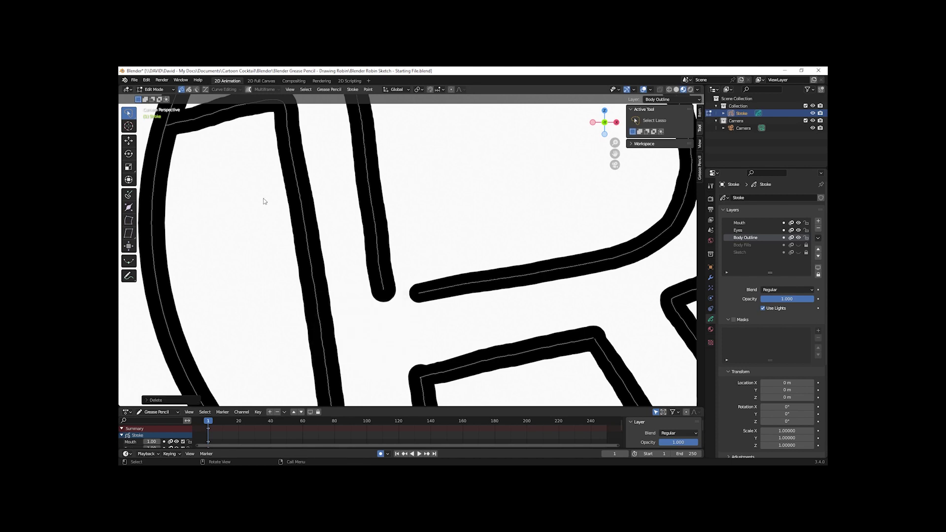
Step: Move the two open line ends of the R's inner loop together to form a clean, closed lower corner
{"action": "mouse_move", "coordinate": [425, 278]}
{"action": "left_mouse_down"}
{"action": "mouse_move", "coordinate": [414, 298]}
{"action": "mouse_move", "coordinate": [444, 295]}
{"action": "left_mouse_up"}
{"action": "key", "text": "g"}
{"action": "left_click", "coordinate": [417, 292]}
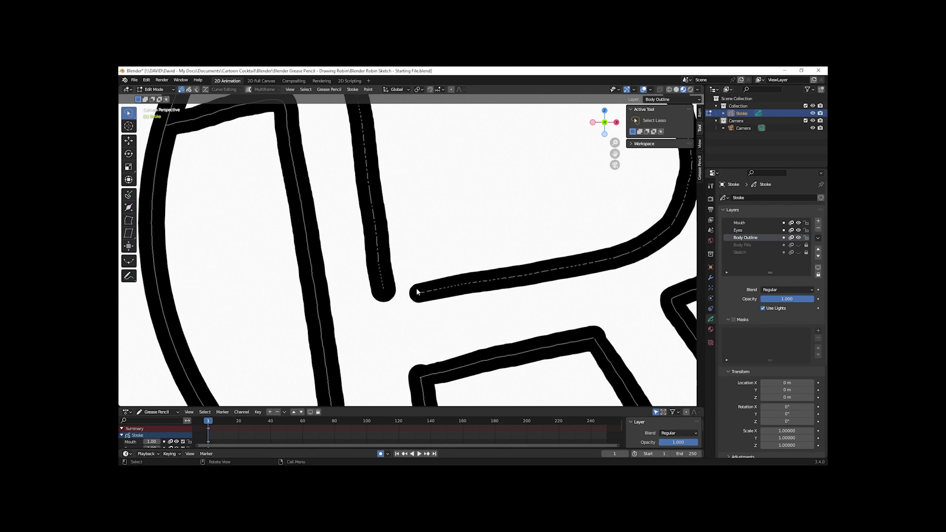
{"action": "key", "text": "g"}
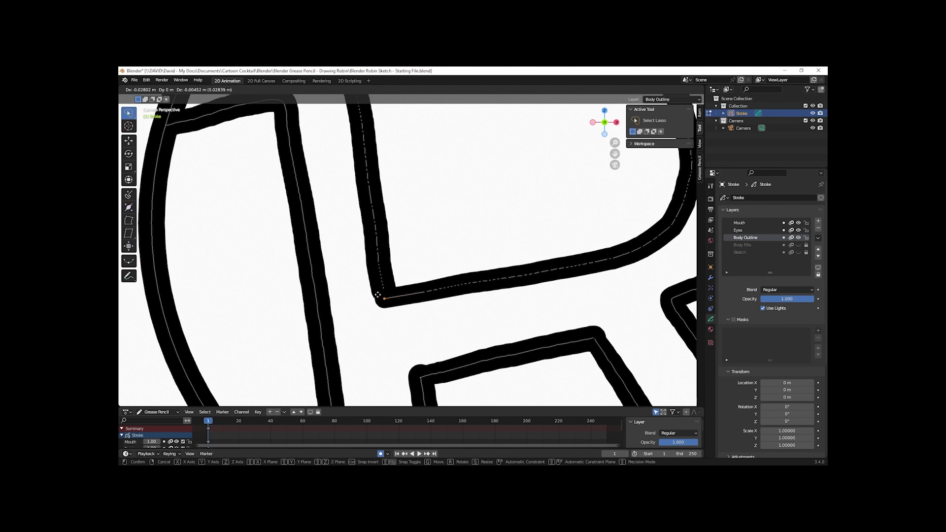
{"action": "left_click", "coordinate": [377, 295]}
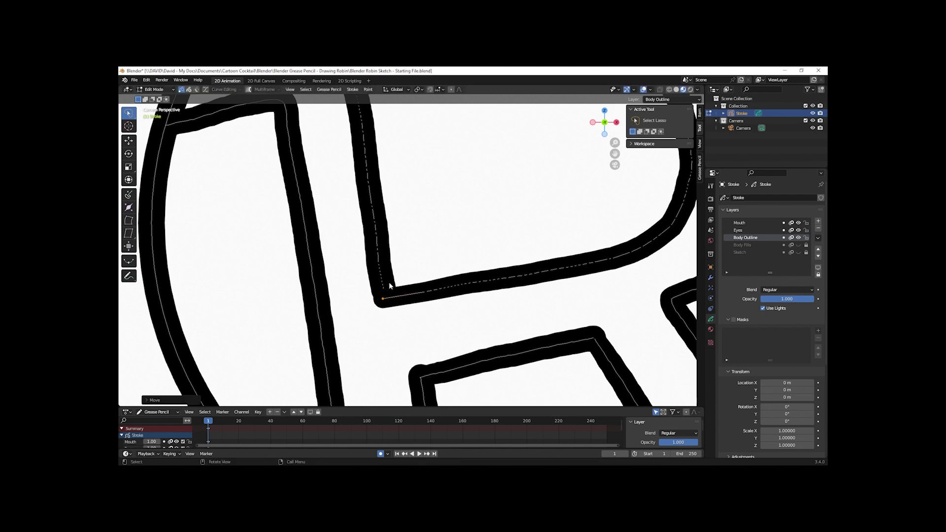
{"action": "left_click", "coordinate": [384, 288]}
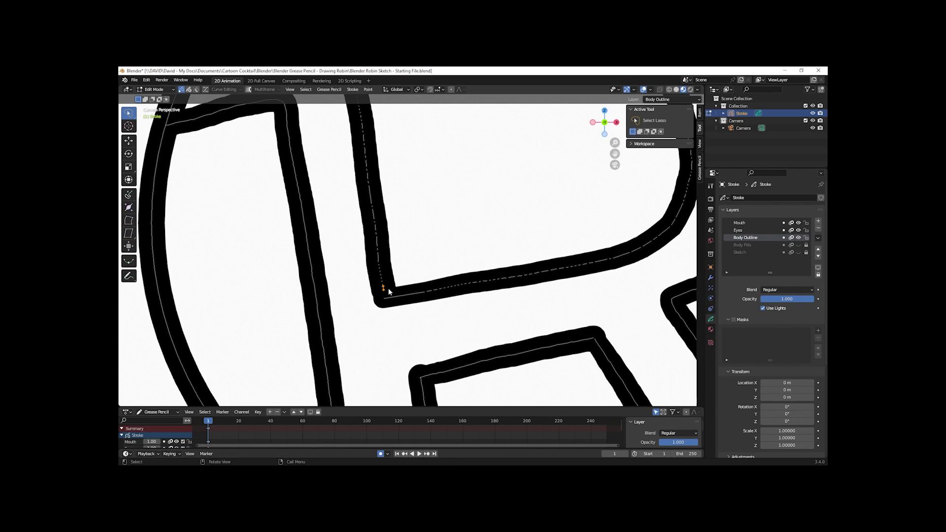
{"action": "left_click", "coordinate": [384, 294]}
{"action": "key", "text": "g"}
{"action": "left_click", "coordinate": [383, 292]}
Step: Select the points along the curved side of the R's inner loop and move them inward about 0.004 m
{"action": "scroll", "coordinate": [468, 345], "scroll_direction": "down", "scroll_amount": 8}
{"action": "scroll", "coordinate": [550, 310], "scroll_direction": "up", "scroll_amount": 3}
{"action": "scroll", "coordinate": [550, 310], "scroll_direction": "up", "scroll_amount": 4}
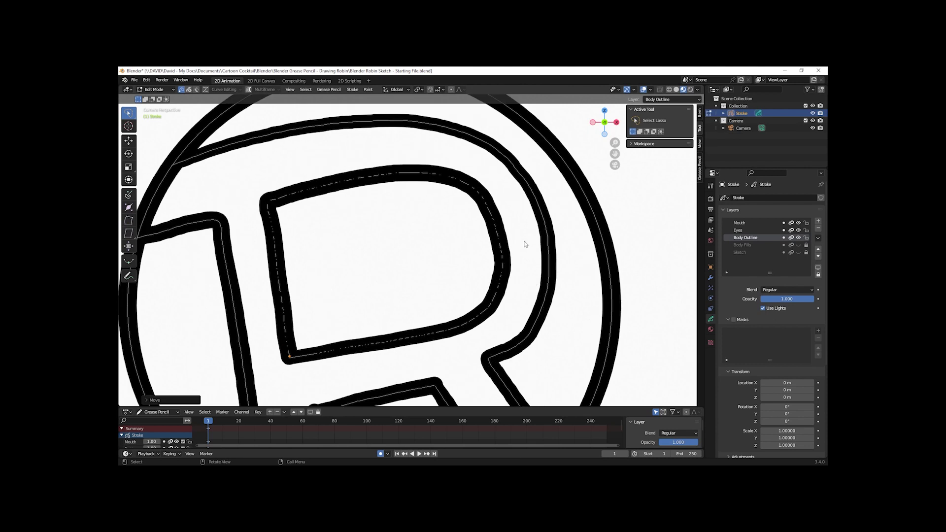
{"action": "mouse_move", "coordinate": [524, 233]}
{"action": "left_mouse_down"}
{"action": "mouse_move", "coordinate": [483, 241]}
{"action": "mouse_move", "coordinate": [461, 334]}
{"action": "mouse_move", "coordinate": [487, 328]}
{"action": "mouse_move", "coordinate": [510, 297]}
{"action": "left_mouse_up"}
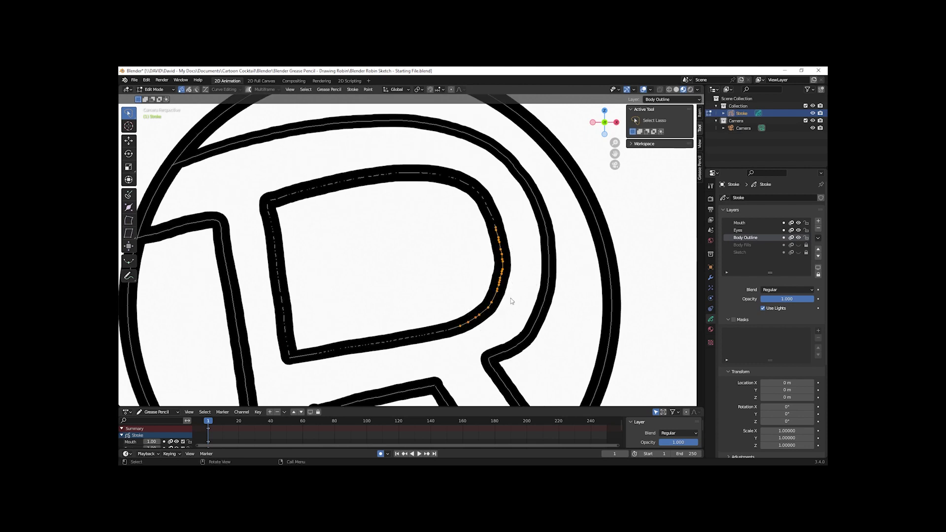
{"action": "key", "text": "g"}
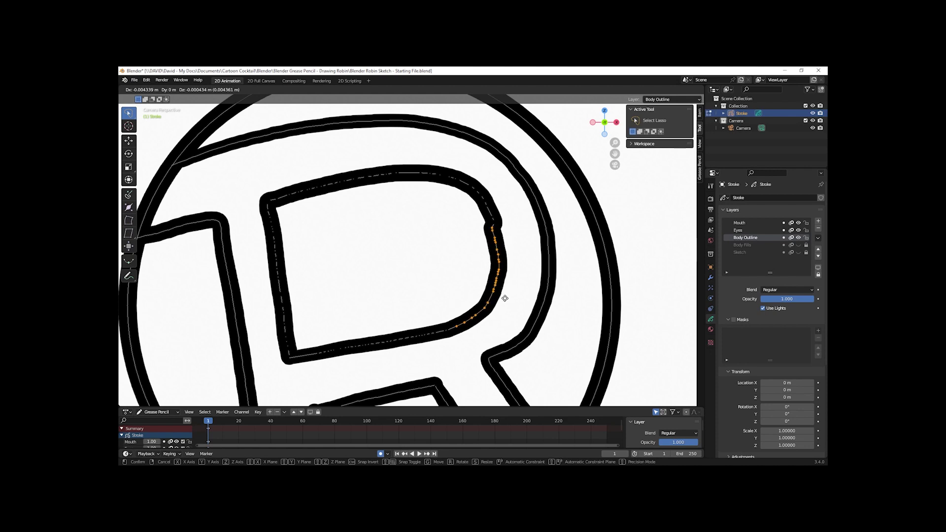
{"action": "left_click", "coordinate": [504, 298]}
Step: Select the points along the lower edge of the R's inner loop and move them up about 0.004 m
{"action": "mouse_move", "coordinate": [491, 299]}
{"action": "left_mouse_down"}
{"action": "mouse_move", "coordinate": [388, 306]}
{"action": "mouse_move", "coordinate": [267, 344]}
{"action": "mouse_move", "coordinate": [279, 369]}
{"action": "mouse_move", "coordinate": [474, 339]}
{"action": "left_mouse_up"}
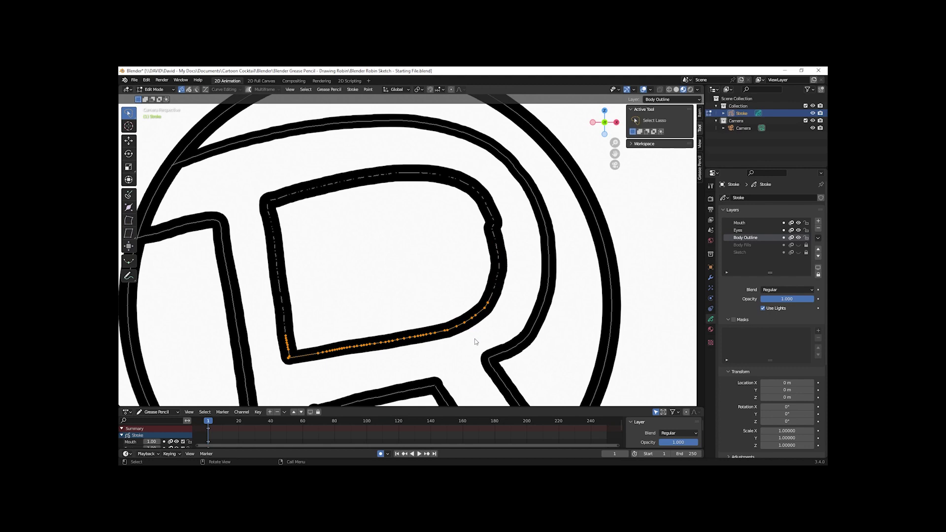
{"action": "key", "text": "g"}
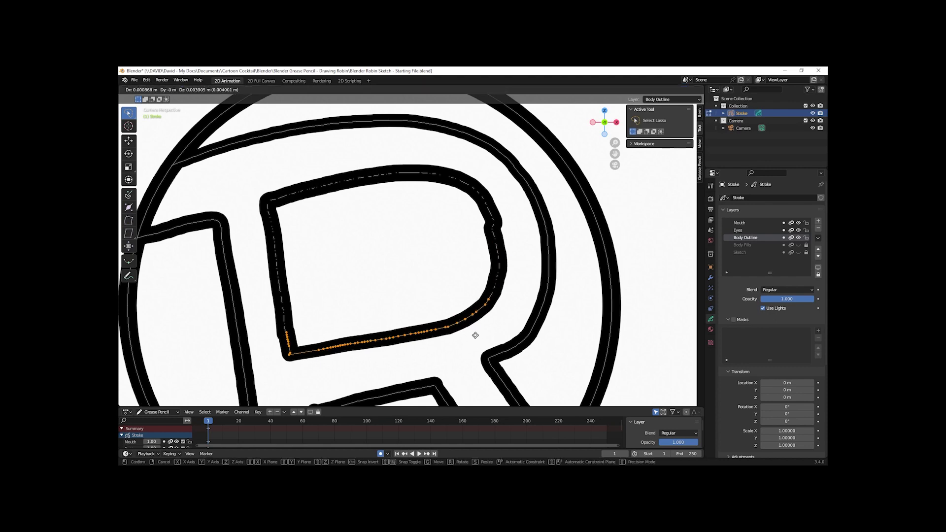
{"action": "left_click", "coordinate": [475, 334]}
Step: In Sculpt Mode, smooth the kink on the curved side of the R's inner loop with the Smooth brush
{"action": "scroll", "coordinate": [508, 343], "scroll_direction": "down", "scroll_amount": 8}
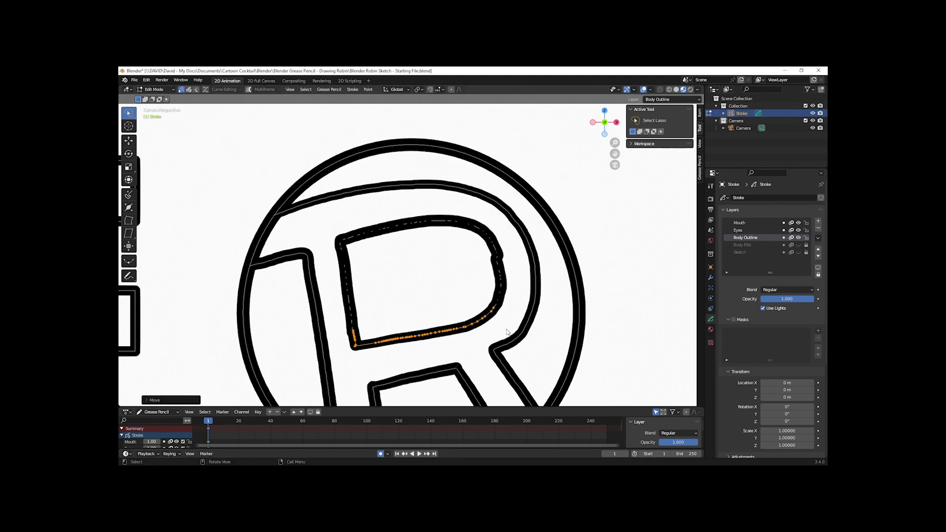
{"action": "left_click", "coordinate": [155, 89]}
{"action": "left_click", "coordinate": [158, 114]}
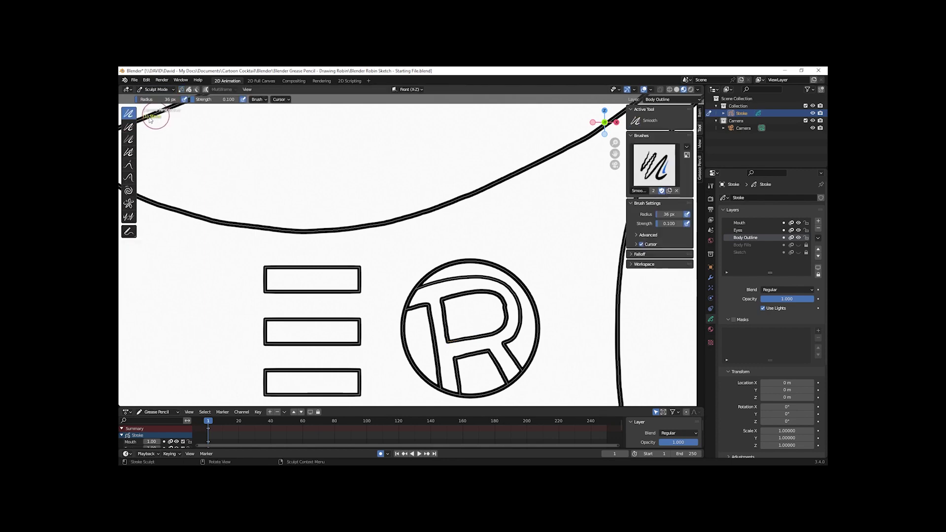
{"action": "scroll", "coordinate": [542, 367], "scroll_direction": "up", "scroll_amount": 2}
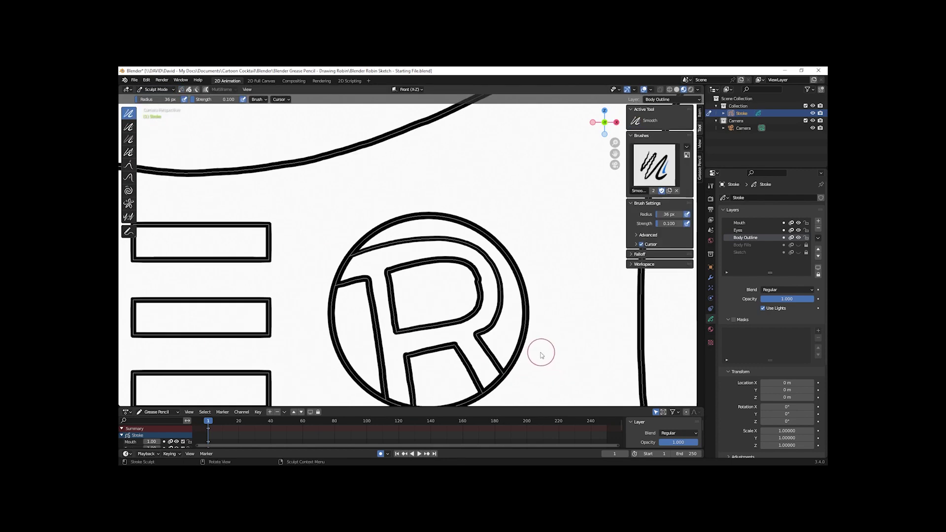
{"action": "left_click_drag", "start_coordinate": [474, 269], "coordinate": [474, 291]}
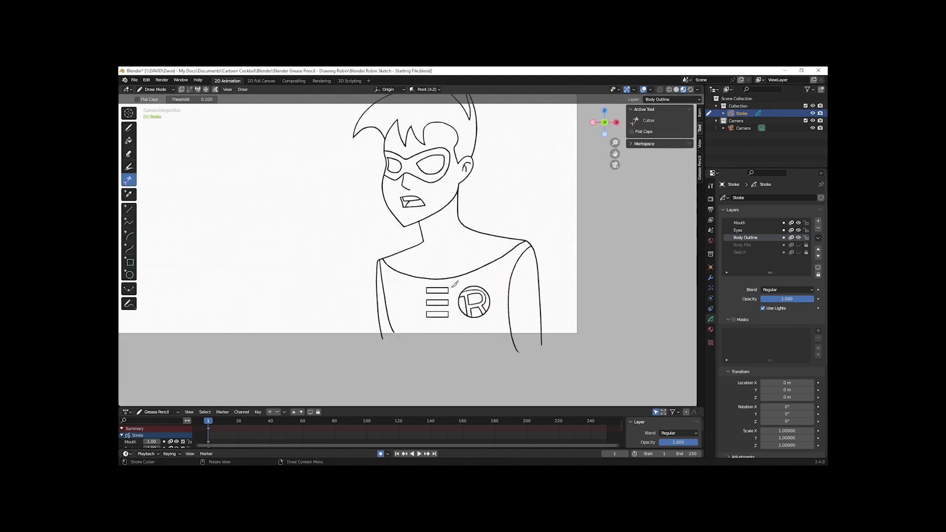
Step: Save the Blender file with the finished character line art
{"action": "scroll", "coordinate": [487, 311], "scroll_direction": "down", "scroll_amount": 2}
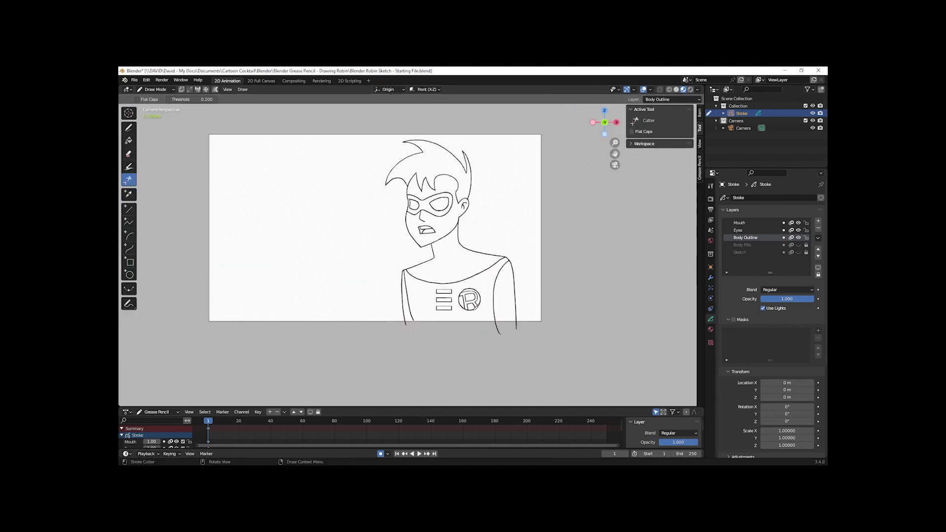
{"action": "scroll", "coordinate": [492, 315], "scroll_direction": "up", "scroll_amount": 1}
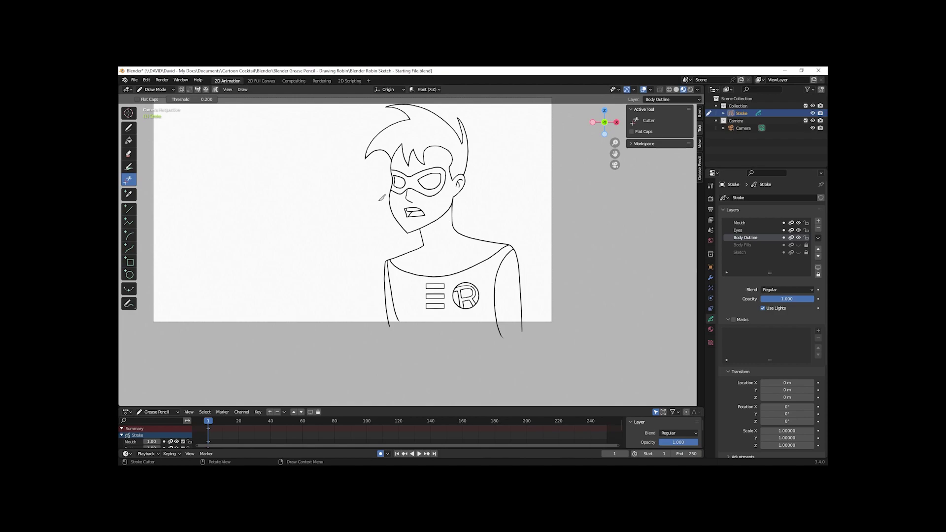
{"action": "left_click", "coordinate": [133, 80]}
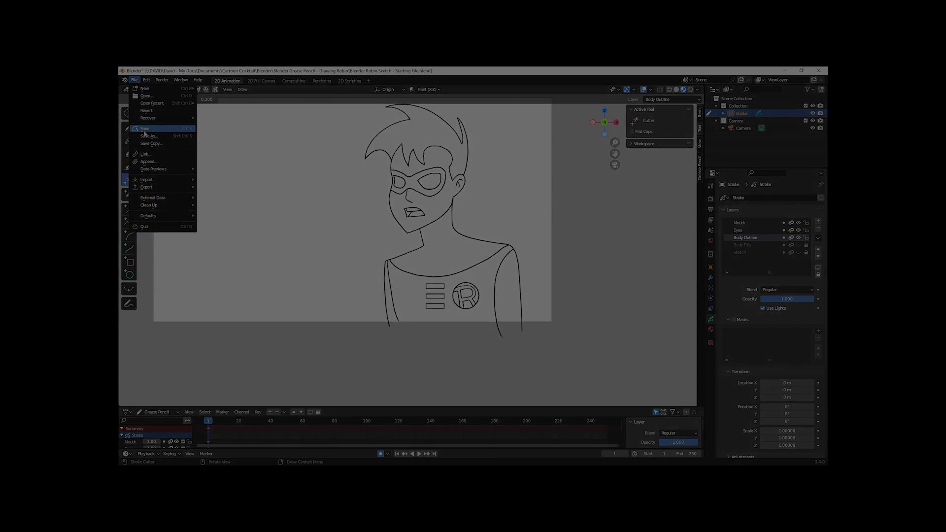